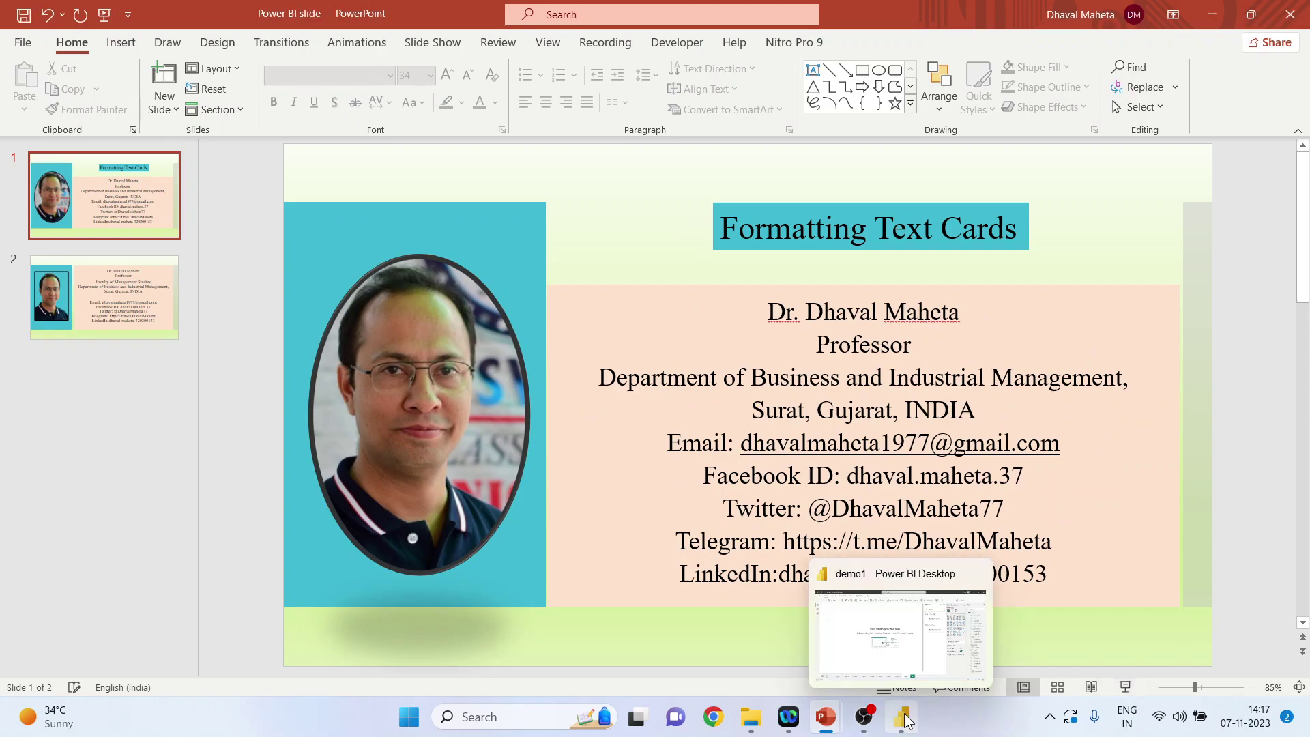
- Switch from PowerPoint to the demo1 report in Power BI Desktop
{"action": "left_click", "coordinate": [861, 701]}
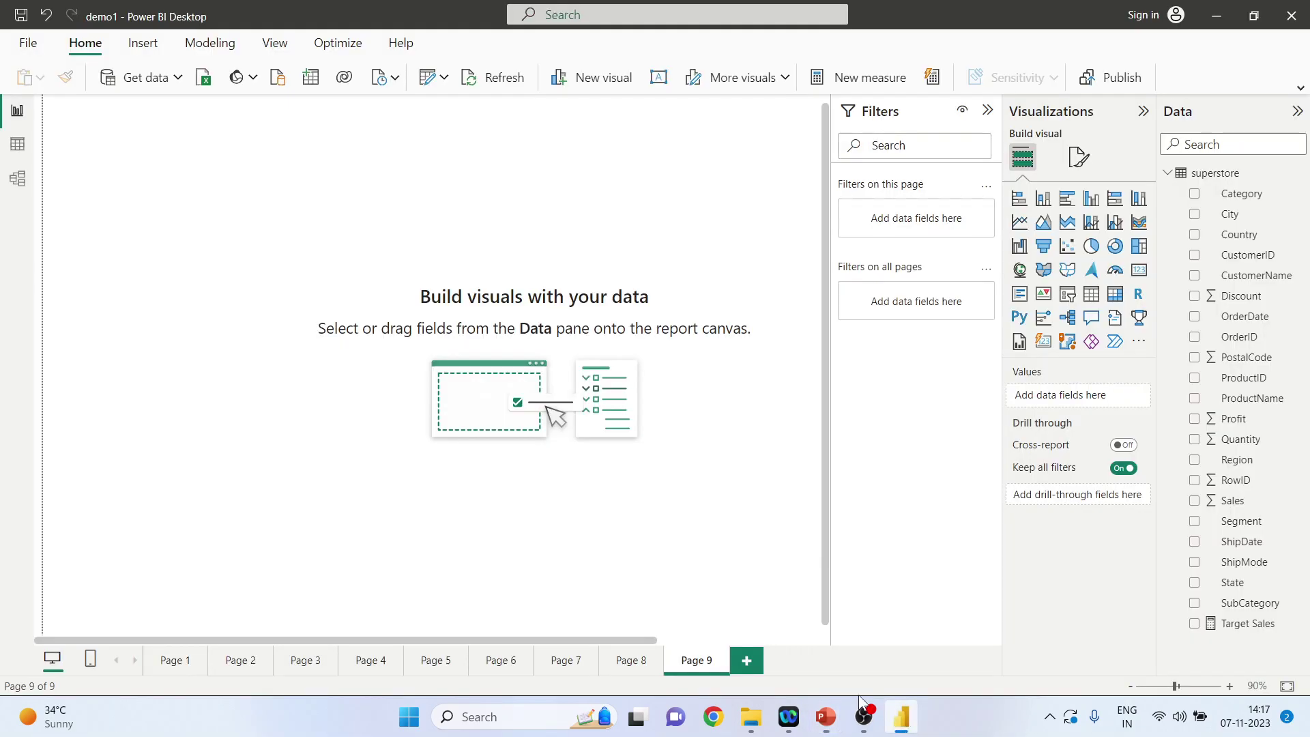
- Add a card showing First SubCategory and give it a SubCategory visual-level filter
{"action": "left_click", "coordinate": [1139, 272]}
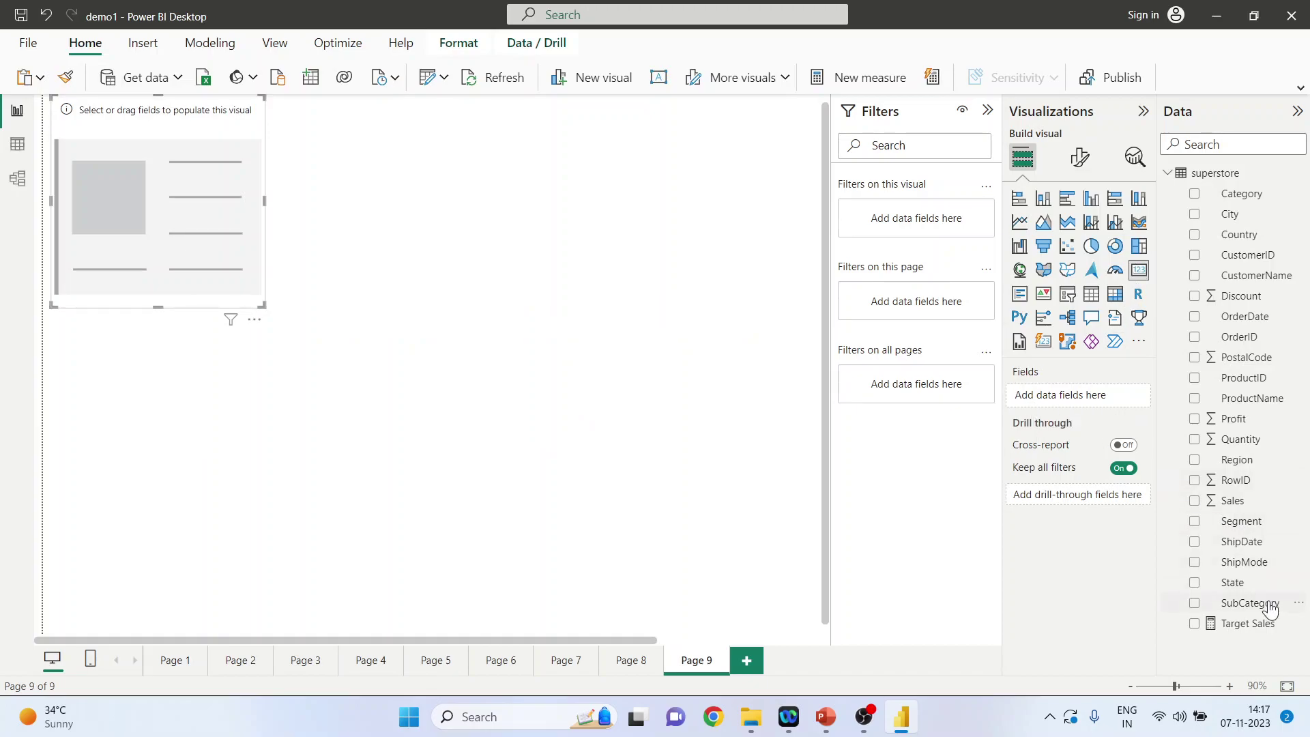
{"action": "left_click_drag", "start_coordinate": [1255, 602], "coordinate": [1122, 397]}
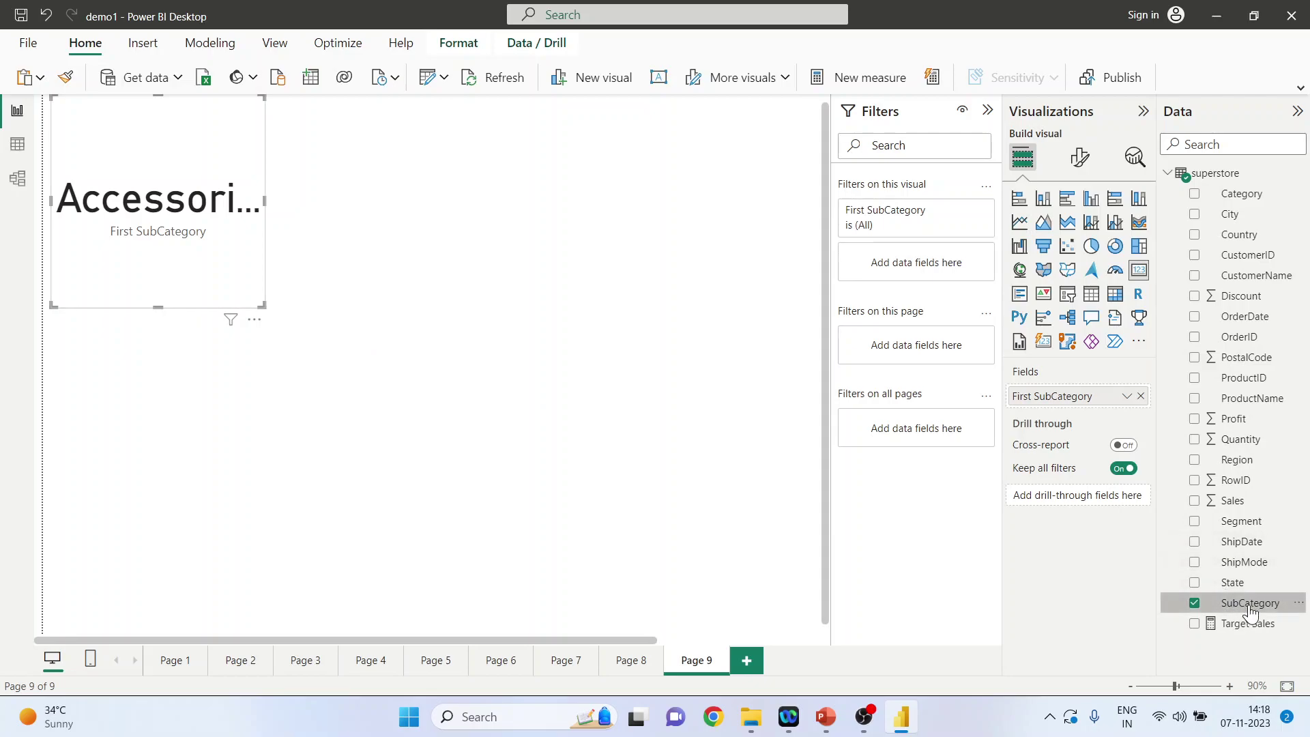
{"action": "left_click_drag", "start_coordinate": [1250, 612], "coordinate": [939, 263]}
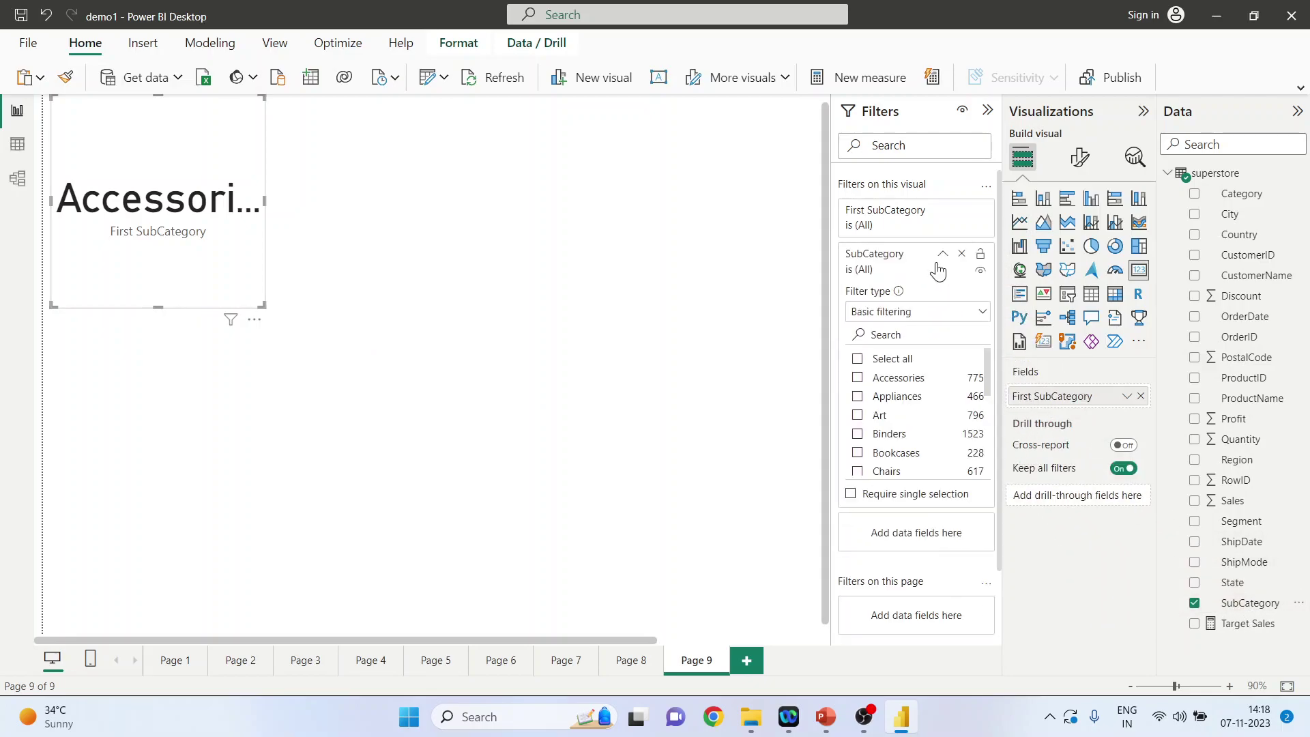
- Filter SubCategory to Top 1 by Sales so the card shows Phones
{"action": "left_click", "coordinate": [982, 312]}
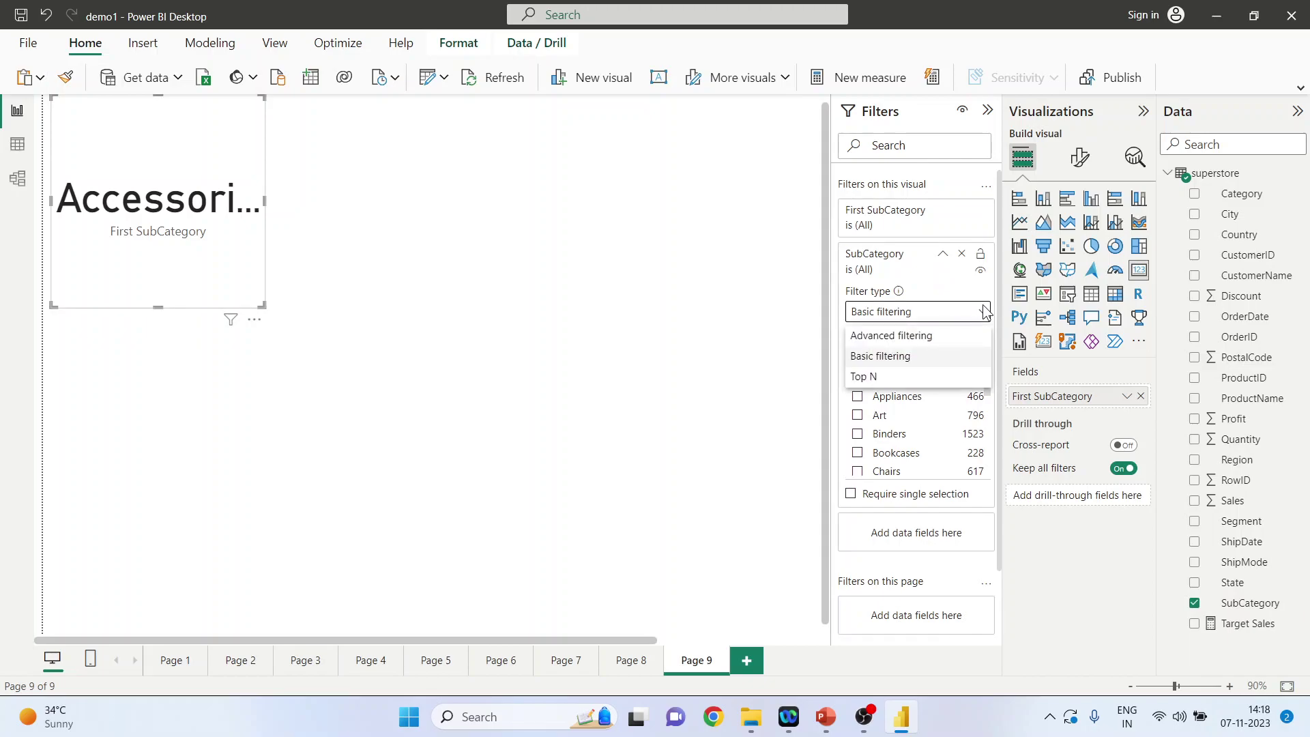
{"action": "left_click", "coordinate": [888, 376]}
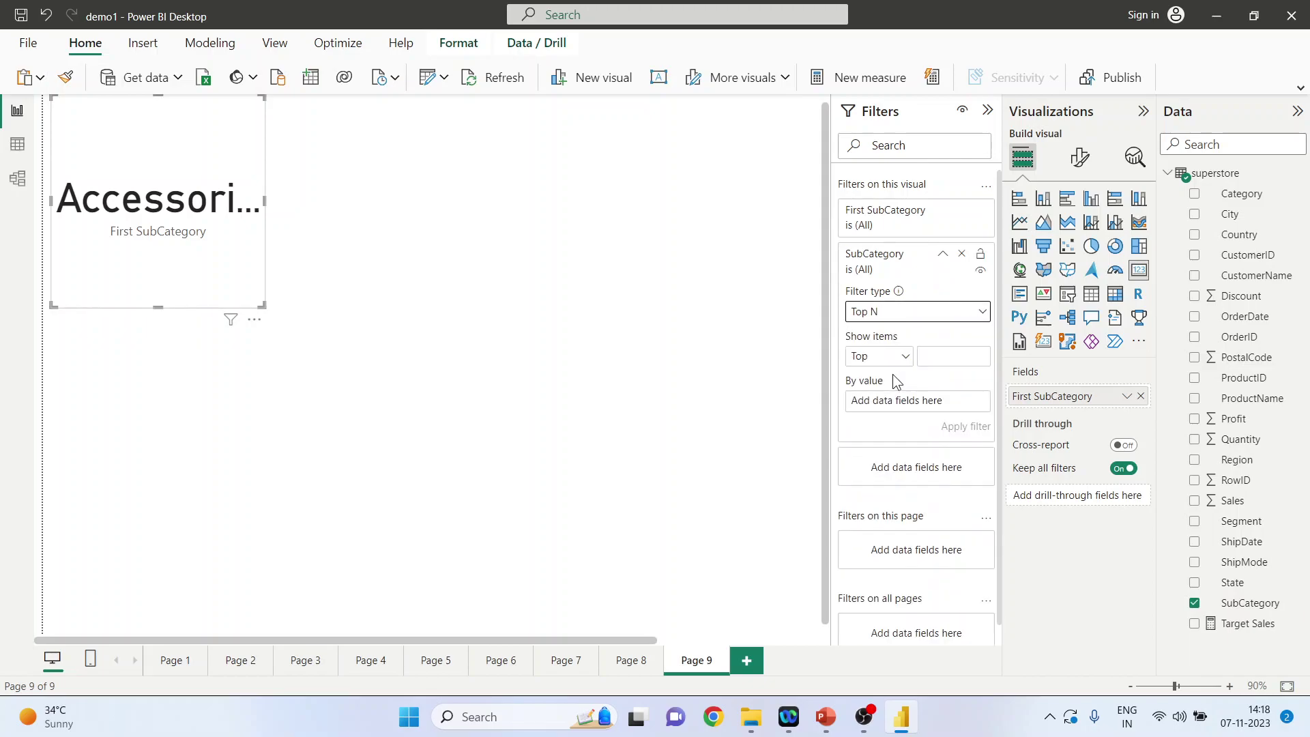
{"action": "left_click", "coordinate": [936, 356]}
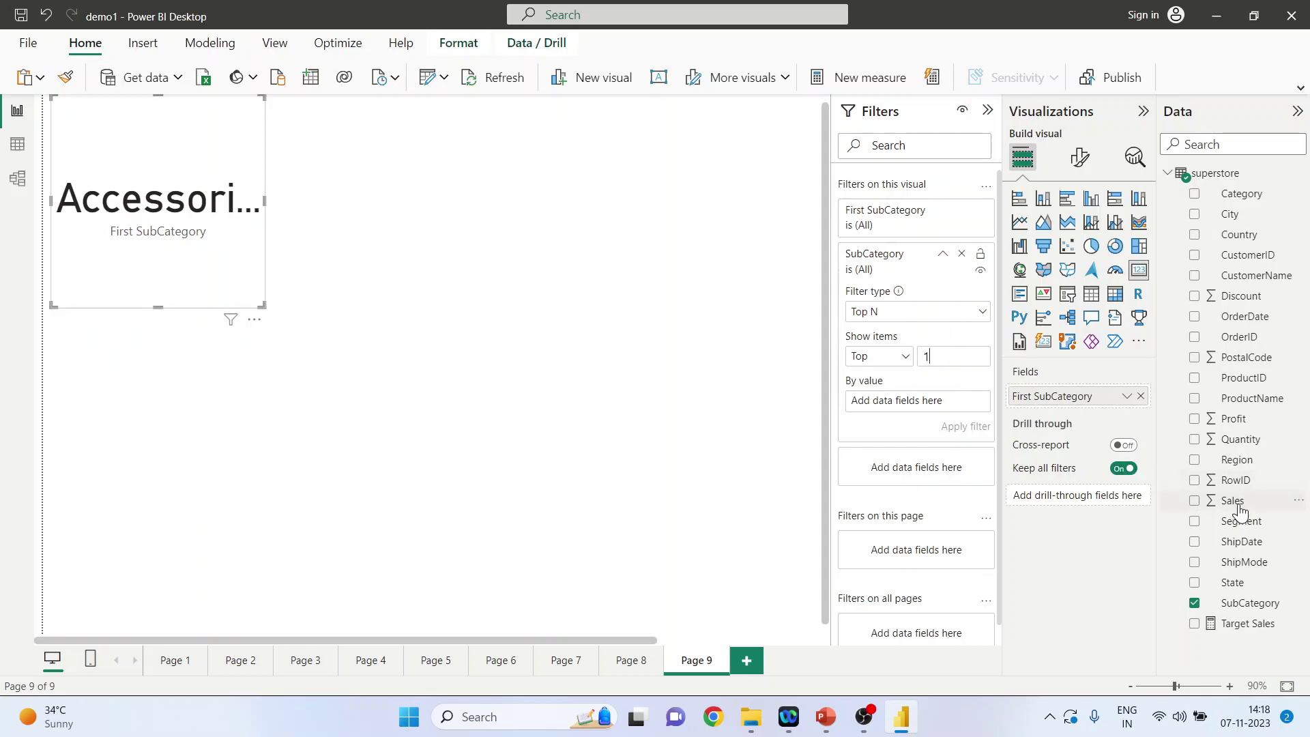
{"action": "left_click_drag", "start_coordinate": [1232, 503], "coordinate": [927, 404]}
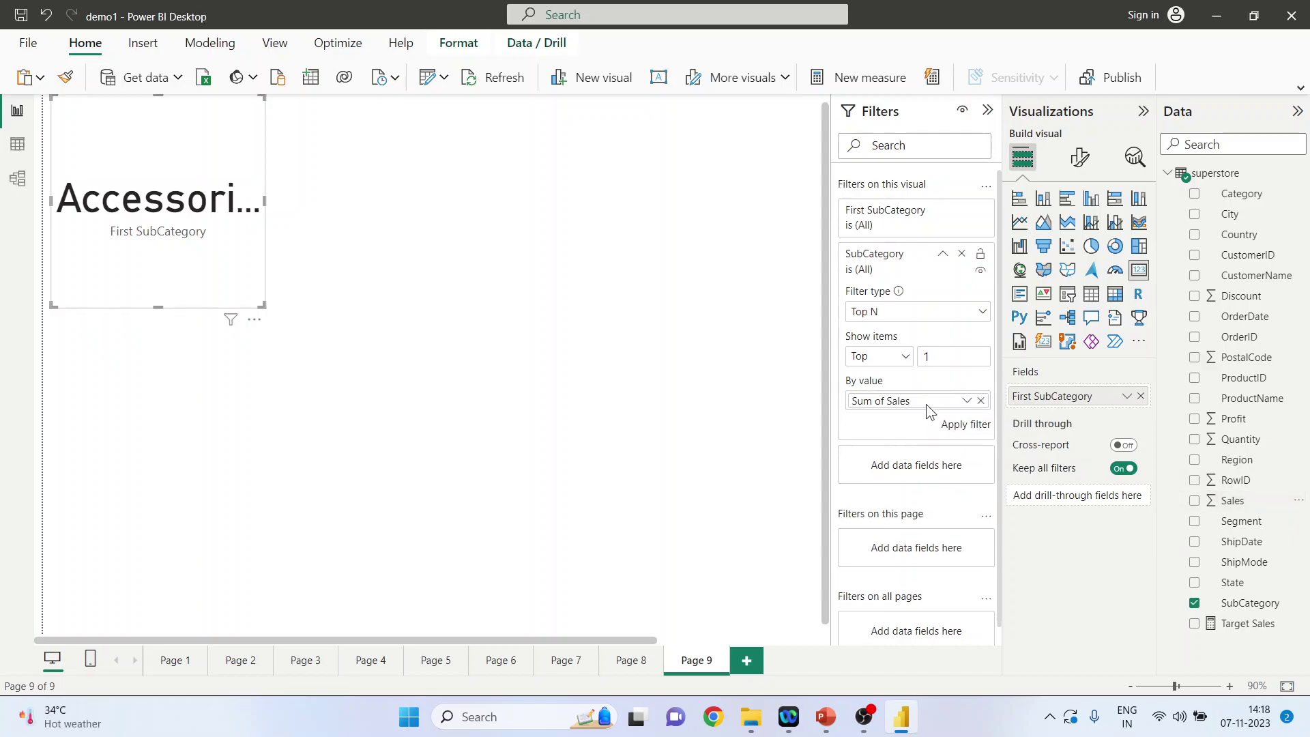
{"action": "left_click", "coordinate": [975, 425]}
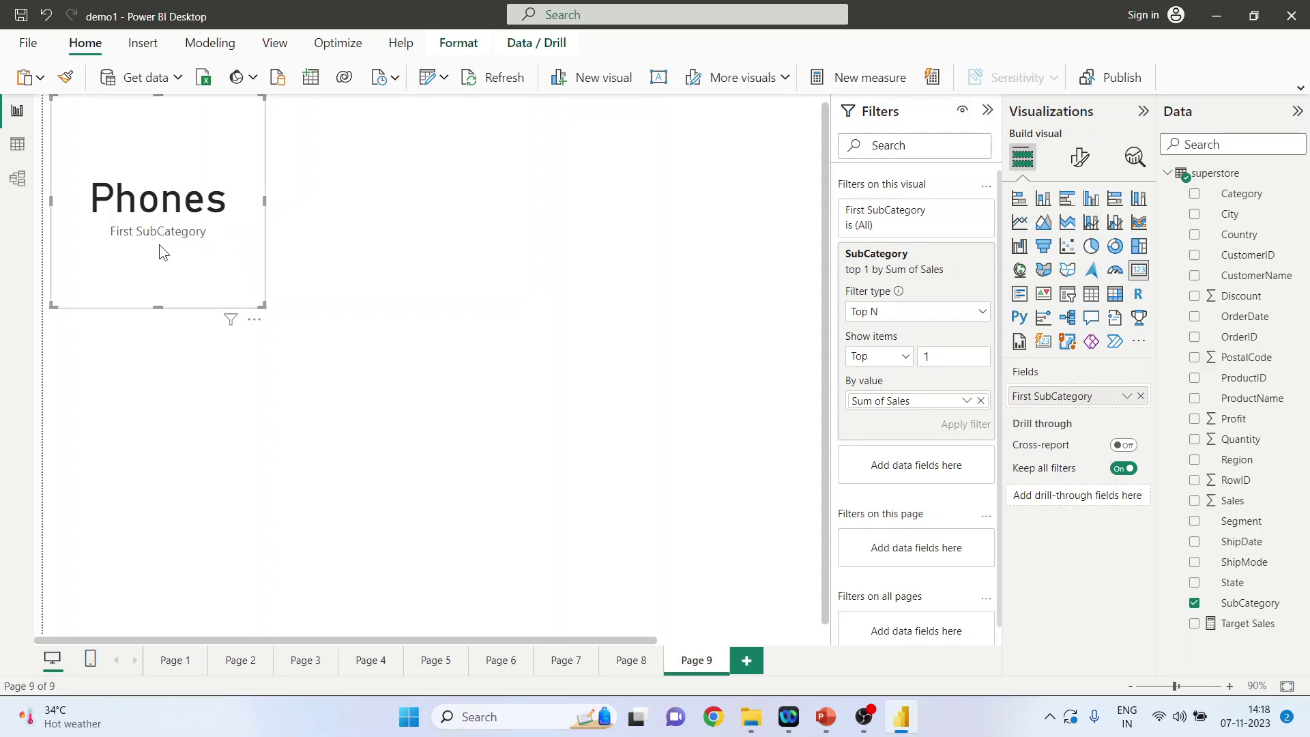
- Rename the card's field to 'Highest Selling', then nudge and slightly shrink the card
{"action": "left_click", "coordinate": [1128, 397]}
{"action": "left_click", "coordinate": [1172, 418]}
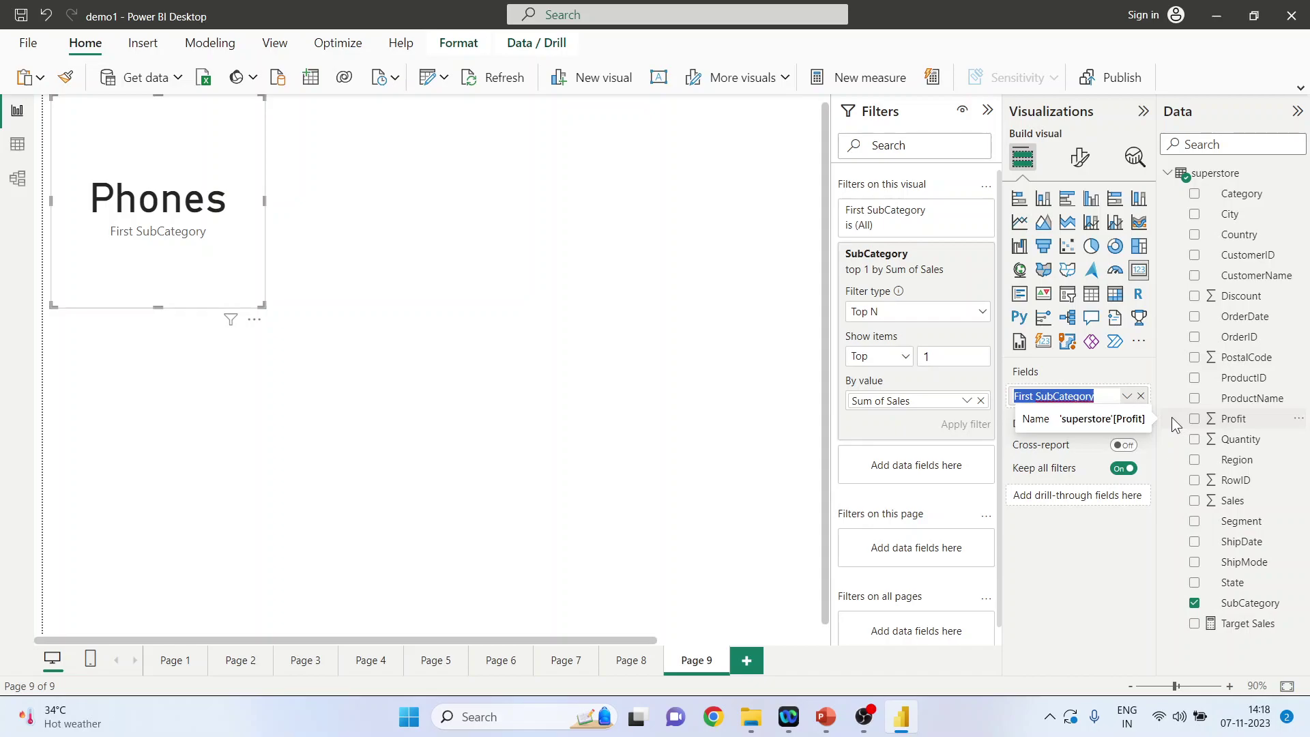
{"action": "type", "text": "Hi"}
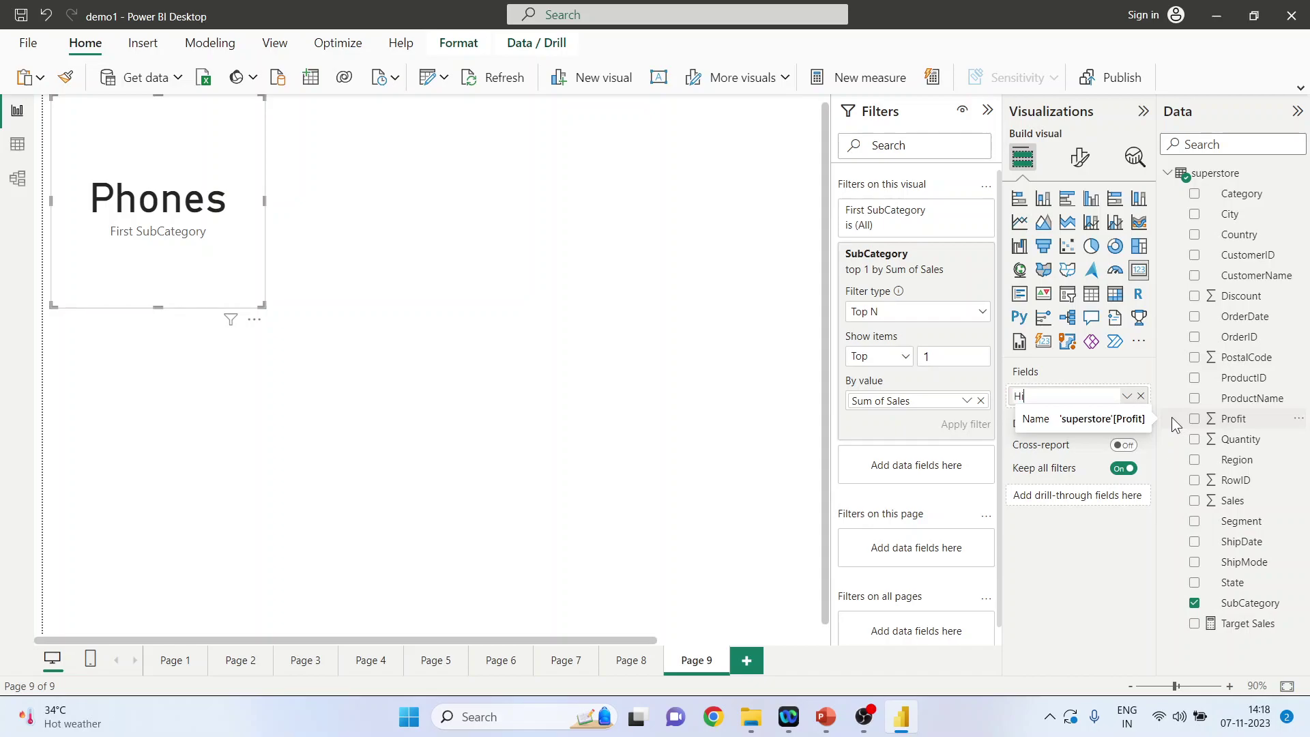
{"action": "type", "text": "ghest Selling"}
{"action": "left_click", "coordinate": [1045, 596]}
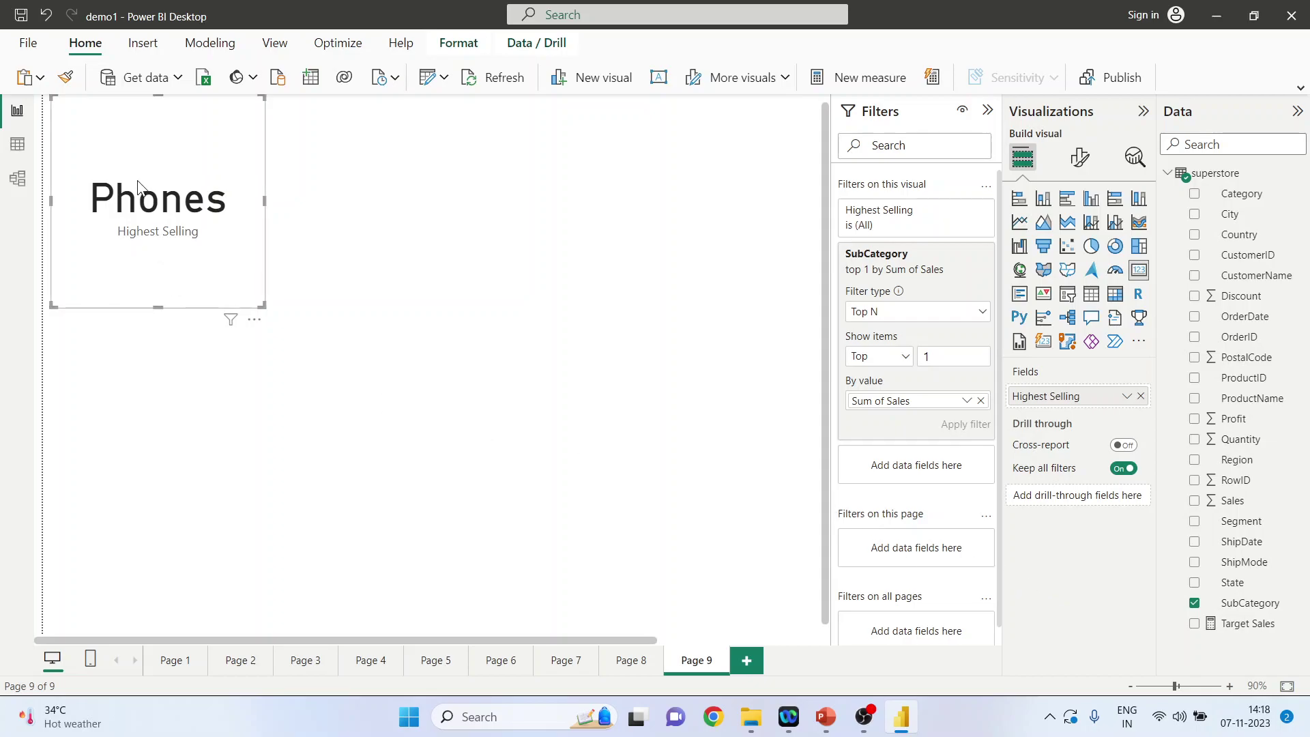
{"action": "left_click_drag", "start_coordinate": [124, 157], "coordinate": [133, 176]}
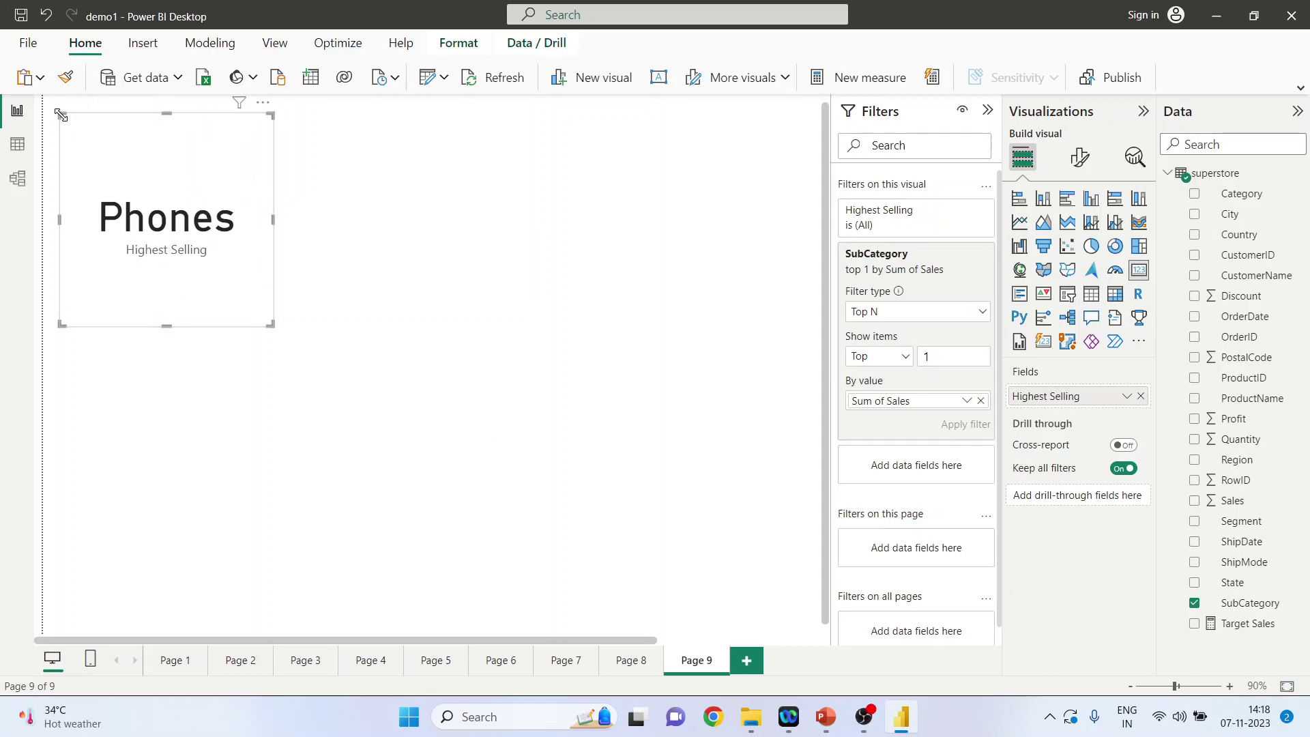
{"action": "left_click_drag", "start_coordinate": [62, 115], "coordinate": [160, 146]}
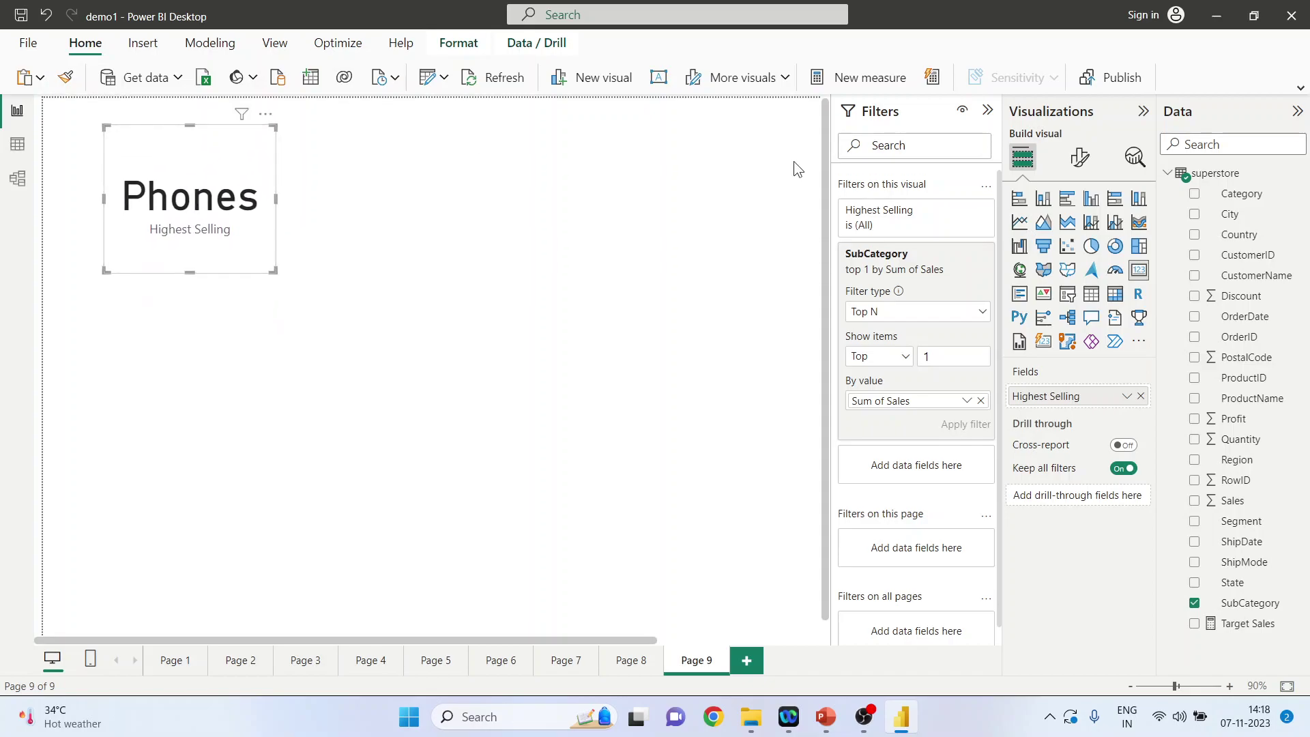
- Make the card's Phones callout value orange
{"action": "left_click", "coordinate": [1081, 159]}
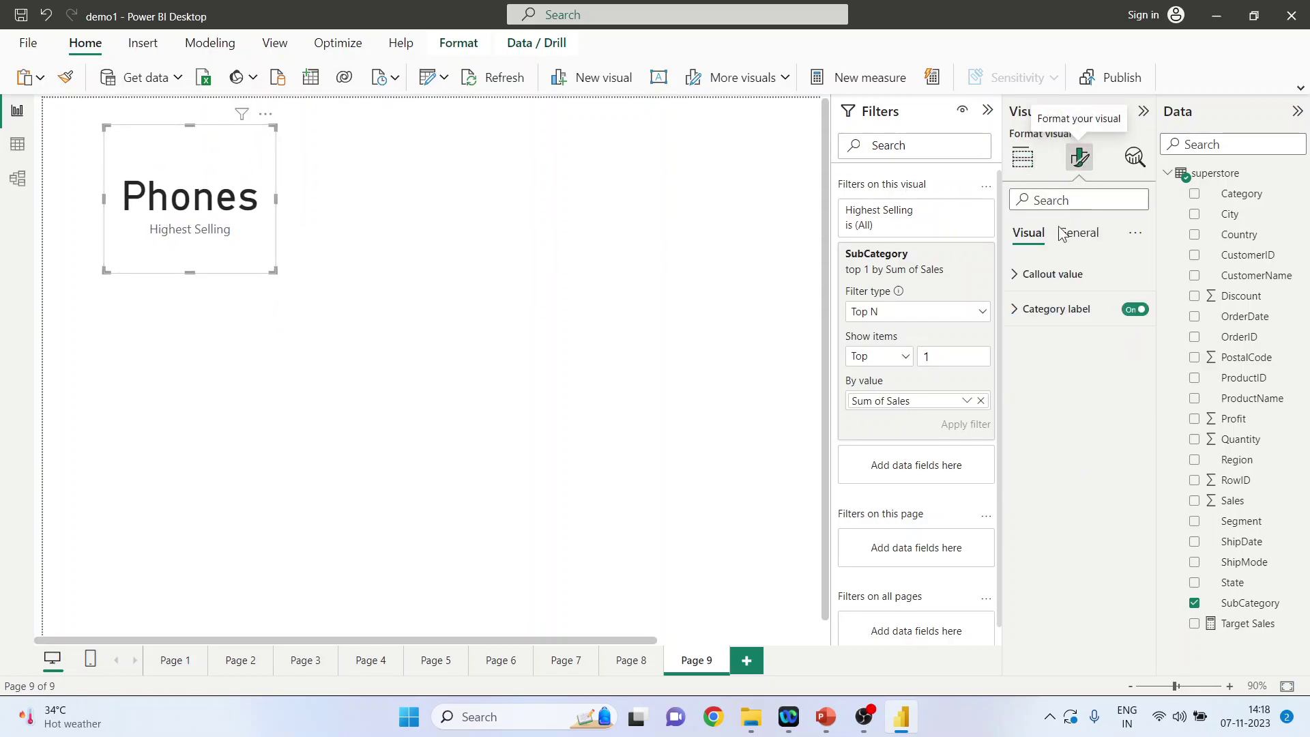
{"action": "left_click", "coordinate": [1031, 273]}
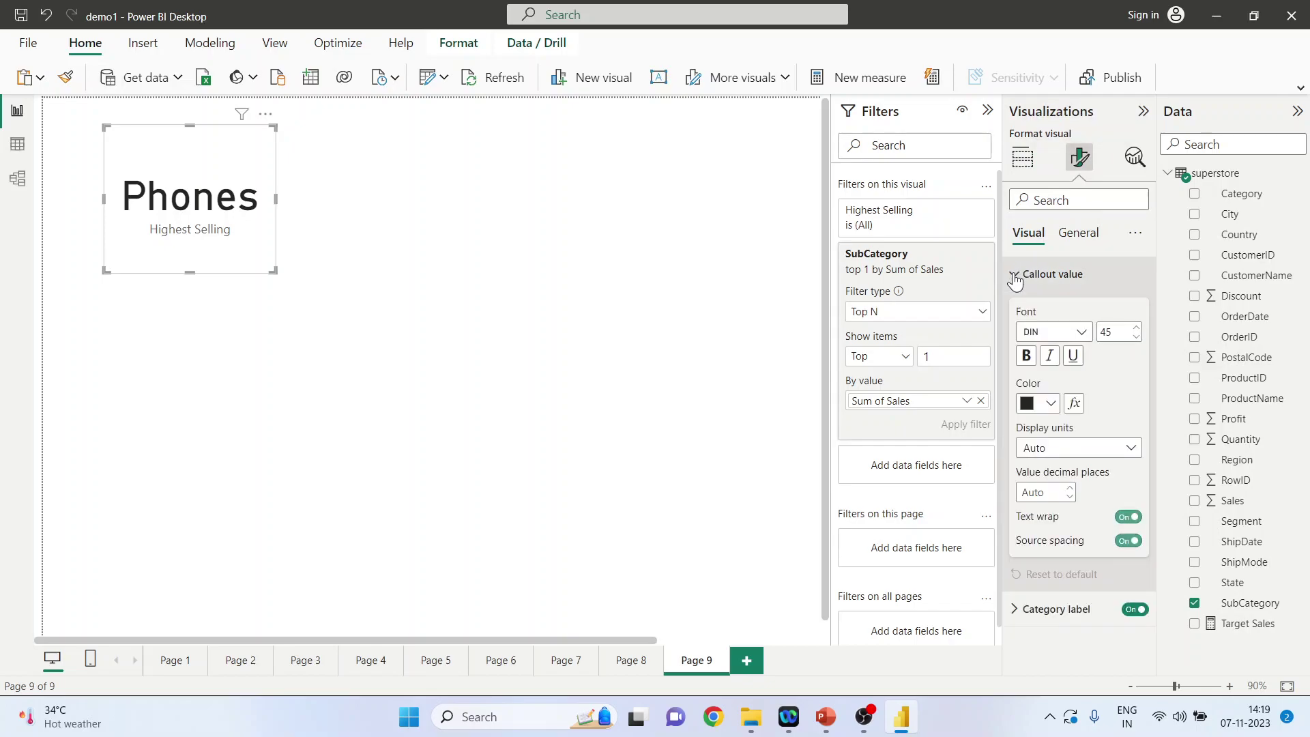
{"action": "left_click", "coordinate": [1051, 403]}
{"action": "left_click", "coordinate": [1111, 330]}
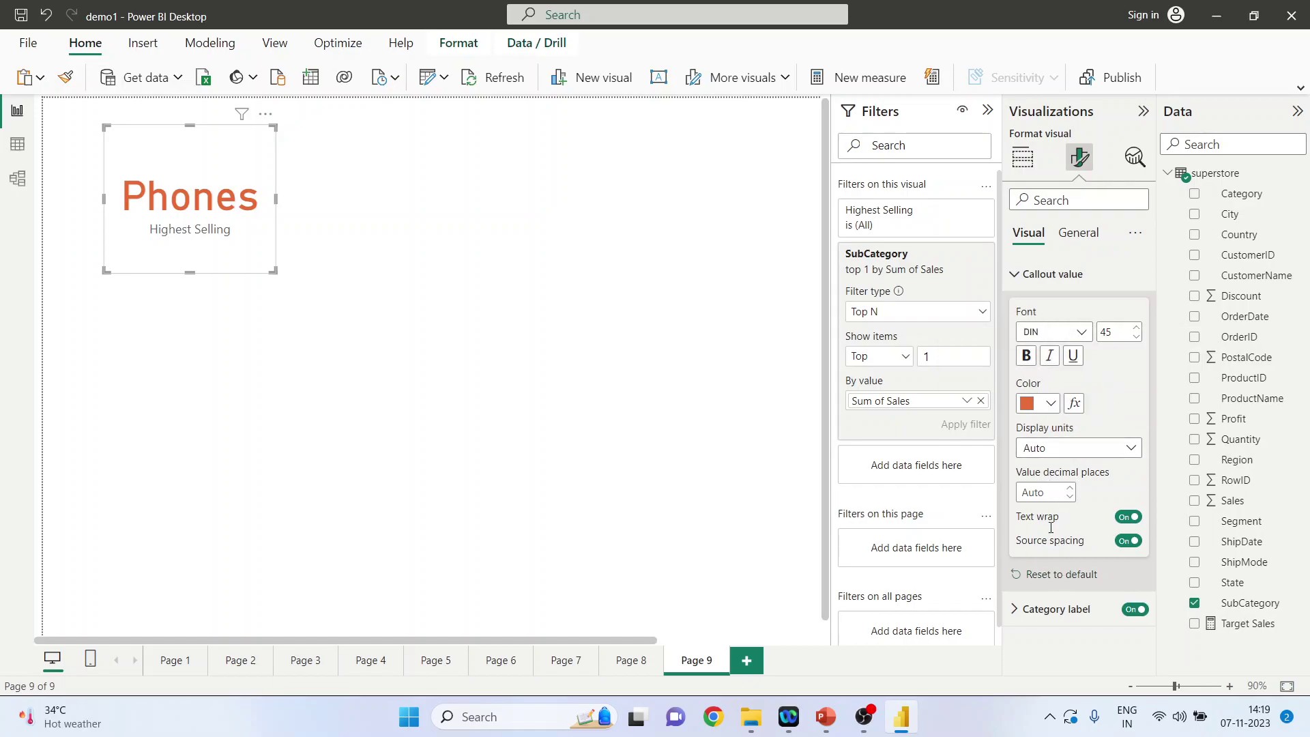
- Make the Highest Selling category label blue
{"action": "left_click", "coordinate": [1015, 614]}
{"action": "scroll", "coordinate": [1089, 489], "scroll_direction": "down", "scroll_amount": 3}
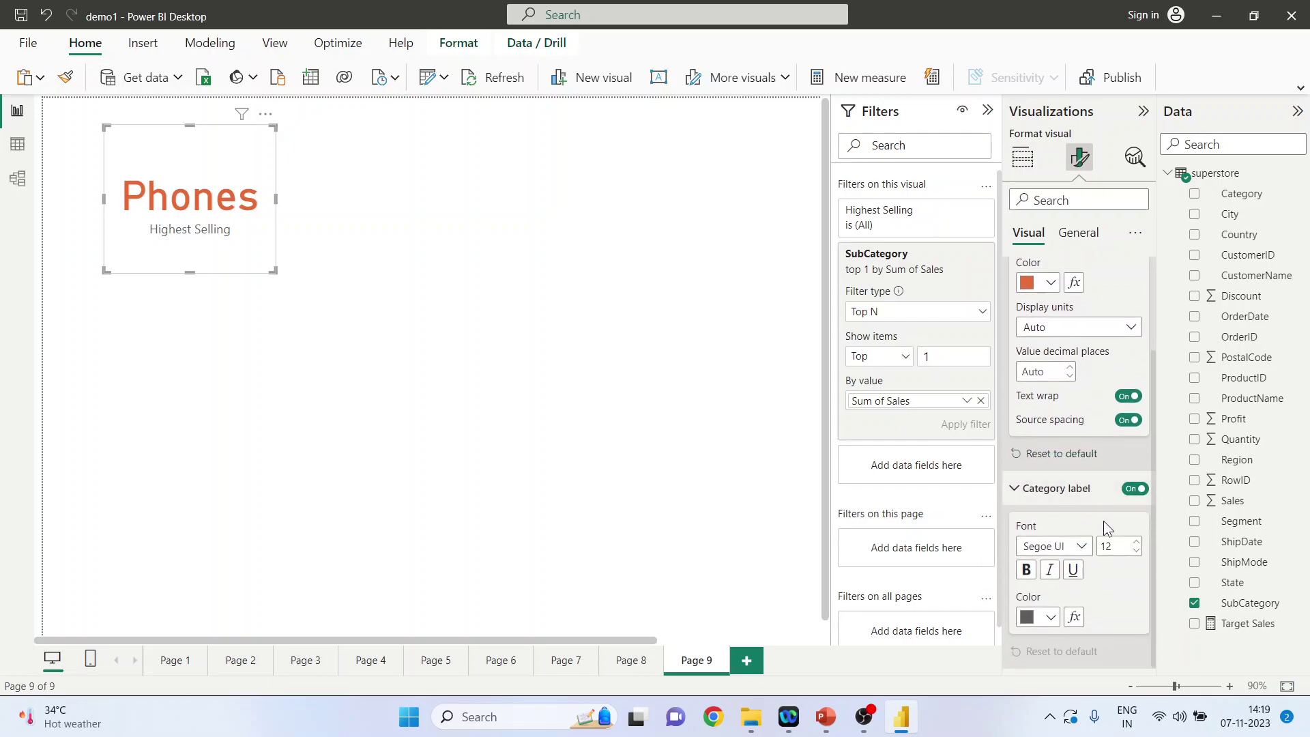
{"action": "left_click", "coordinate": [1051, 617]}
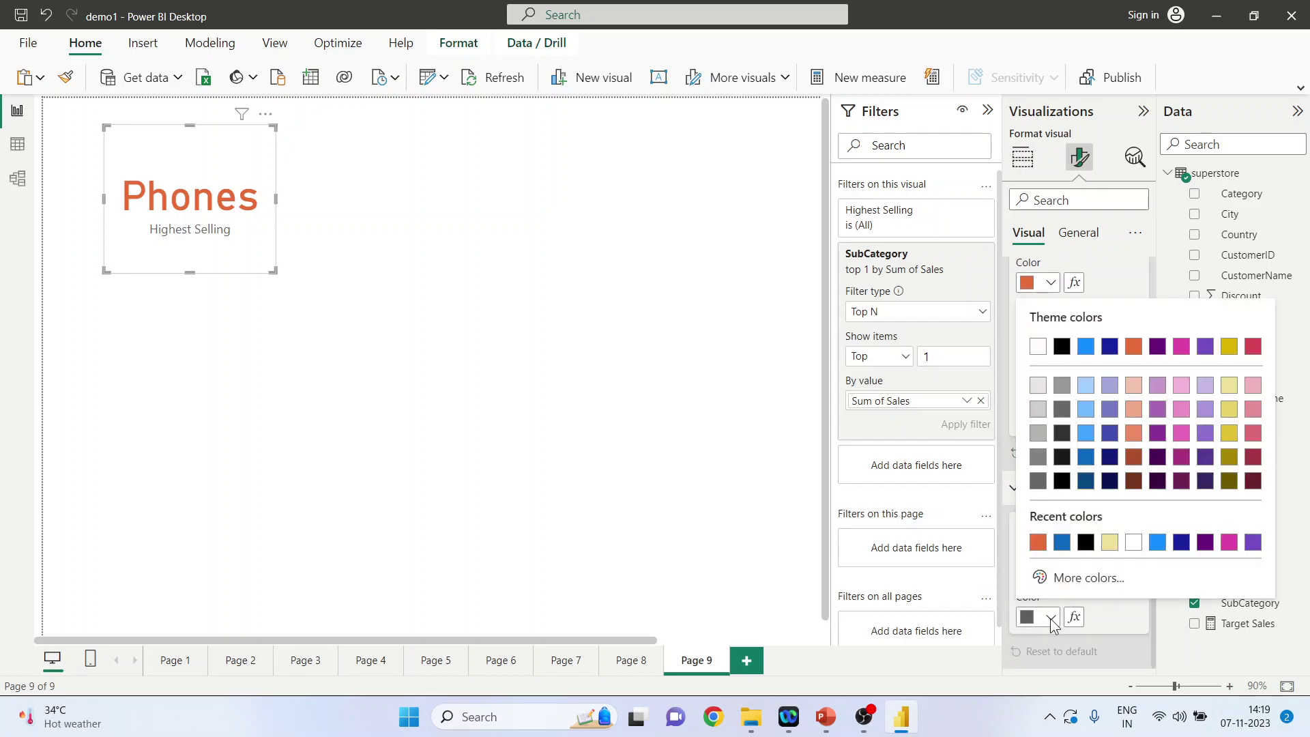
{"action": "left_click", "coordinate": [1058, 542]}
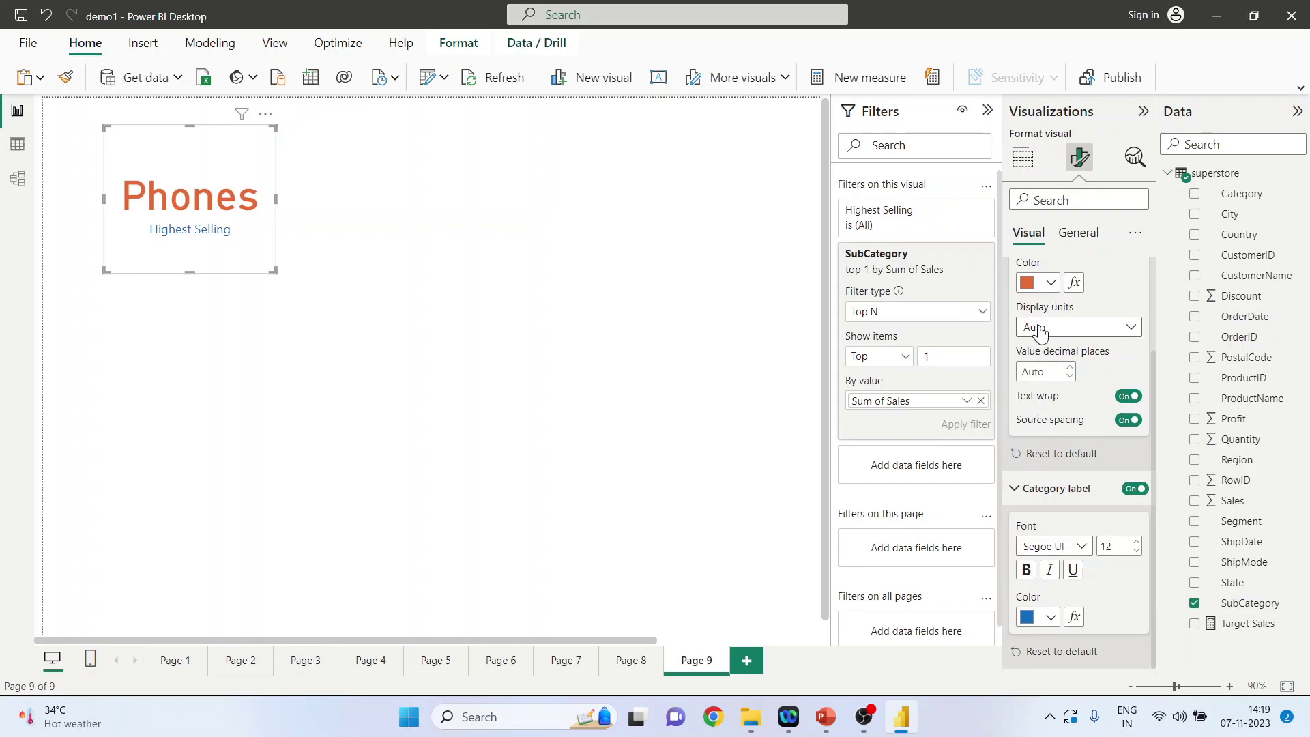
- Give the Phones card a pale yellow background
{"action": "left_click", "coordinate": [1073, 235]}
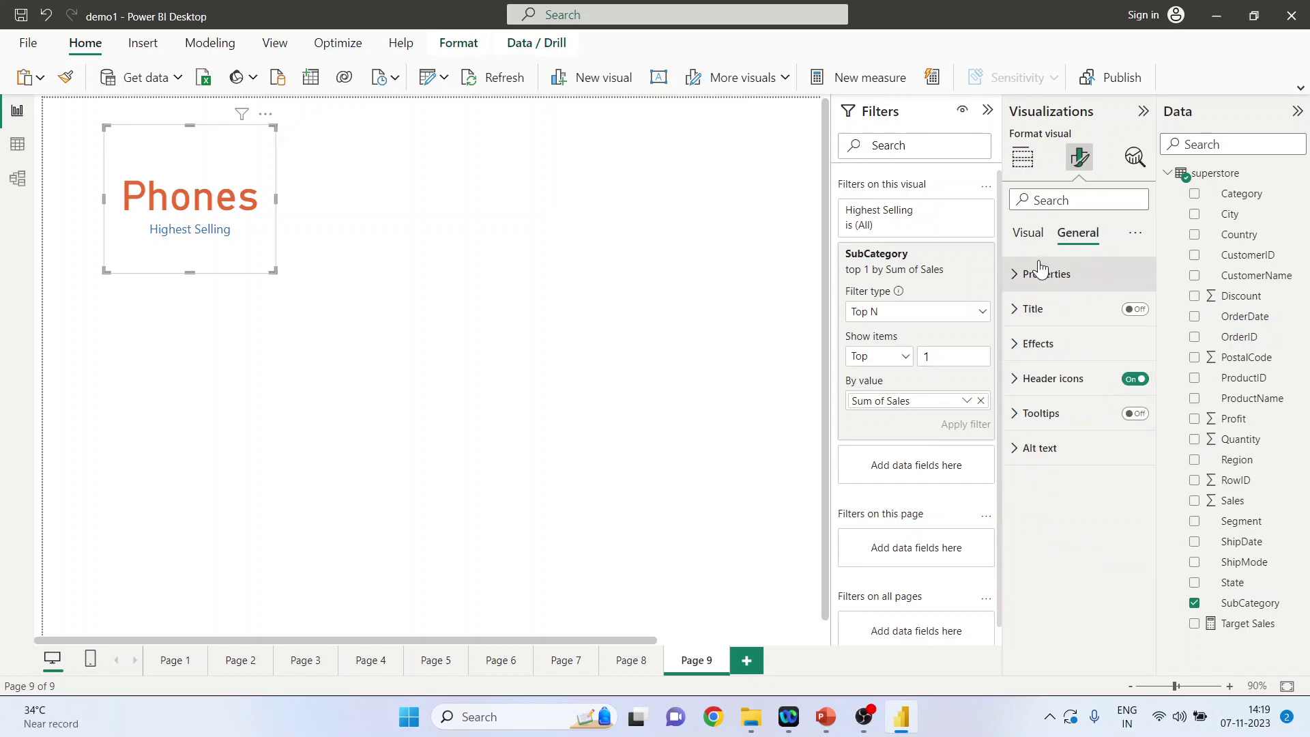
{"action": "left_click", "coordinate": [1017, 348]}
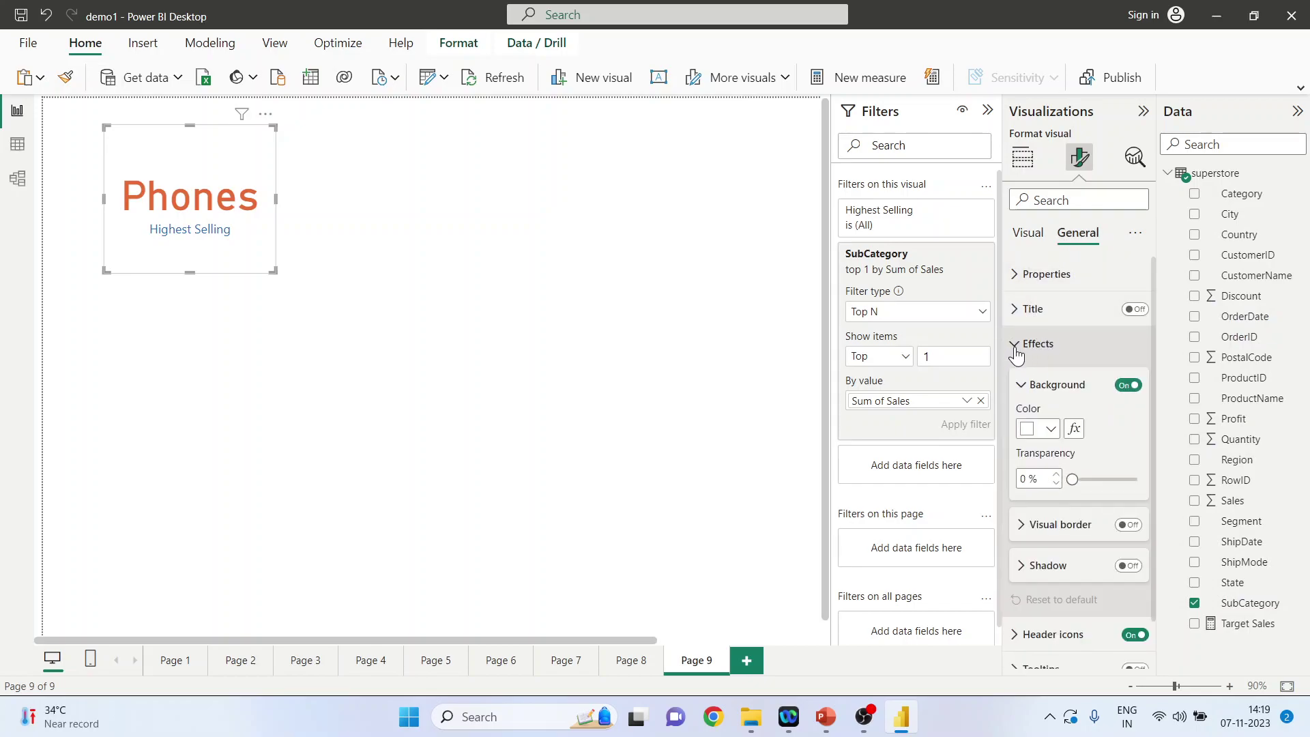
{"action": "left_click", "coordinate": [1051, 430]}
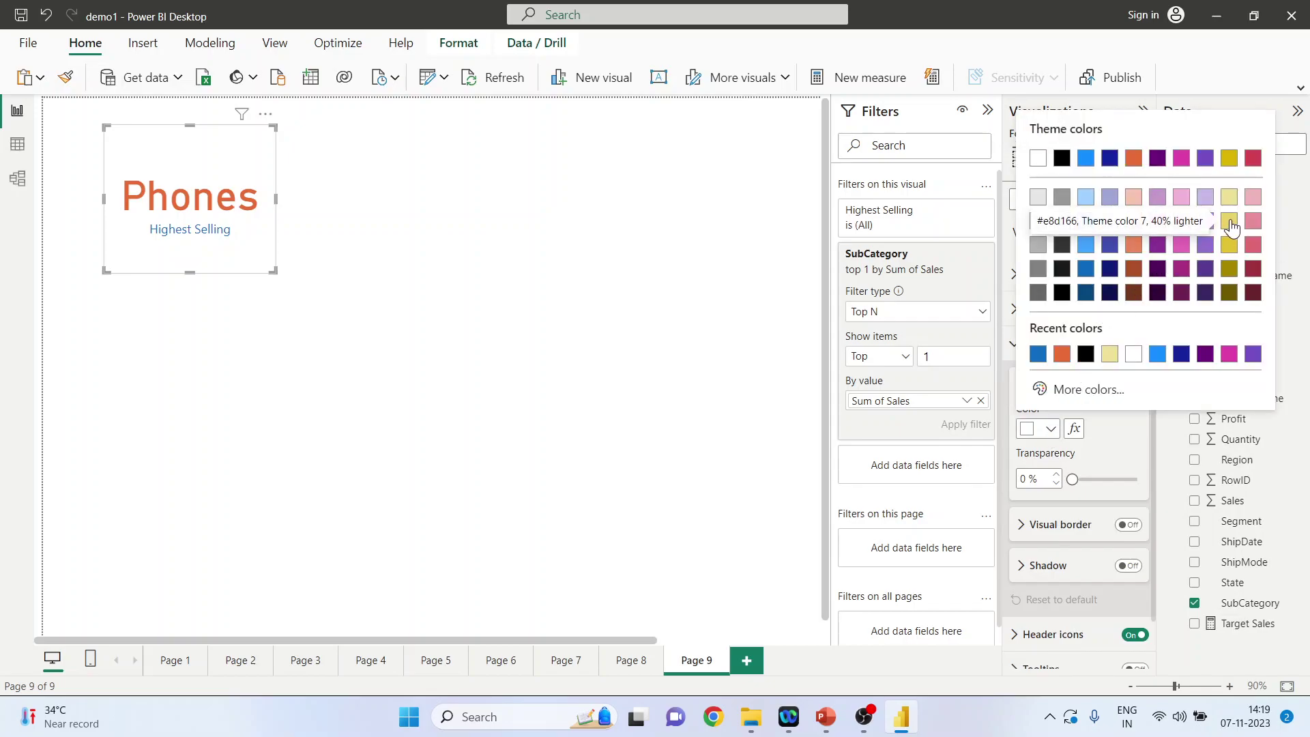
{"action": "left_click", "coordinate": [1229, 222]}
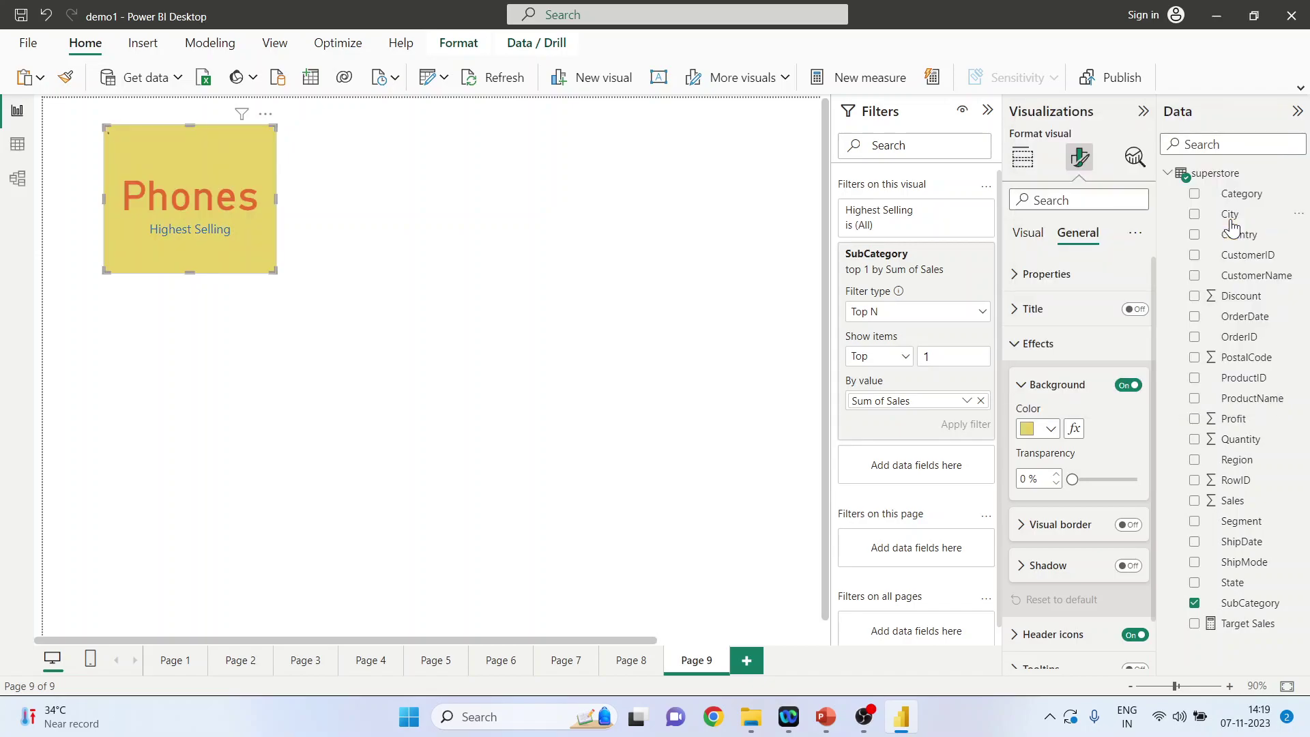
{"action": "left_click", "coordinate": [1051, 428]}
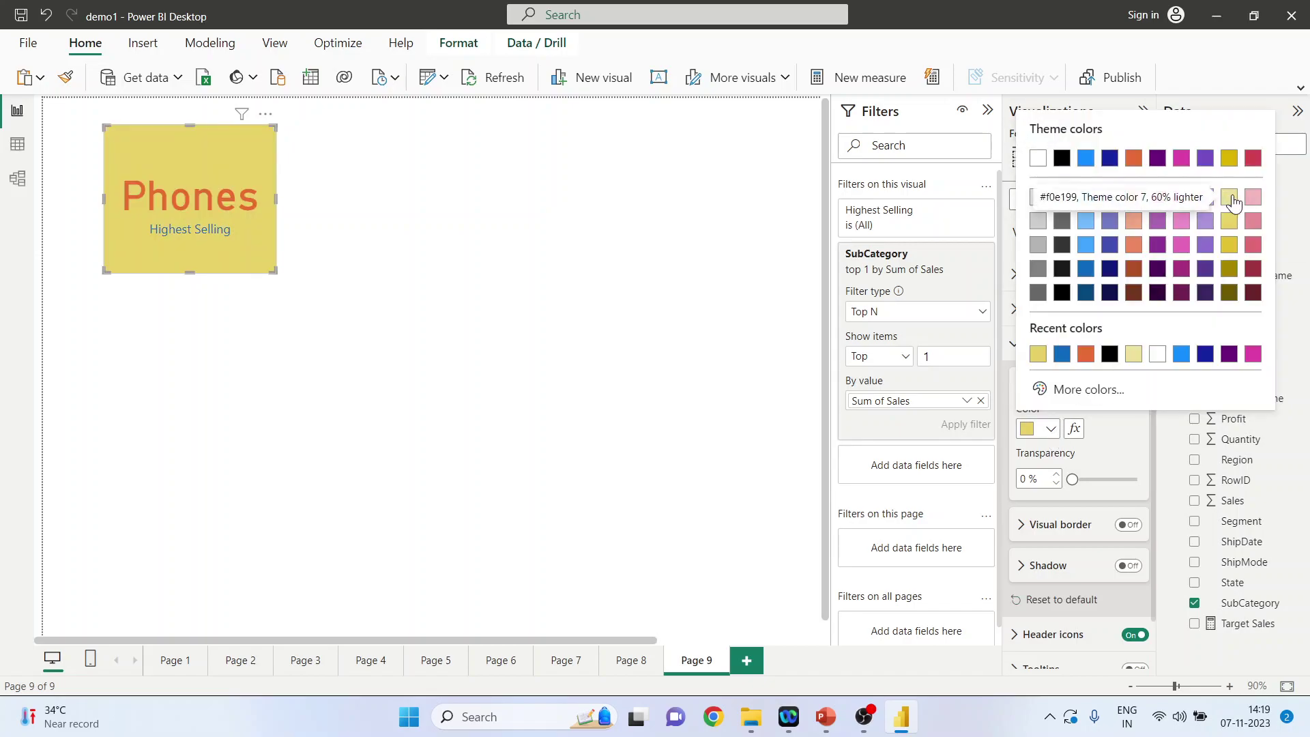
{"action": "left_click", "coordinate": [1228, 198]}
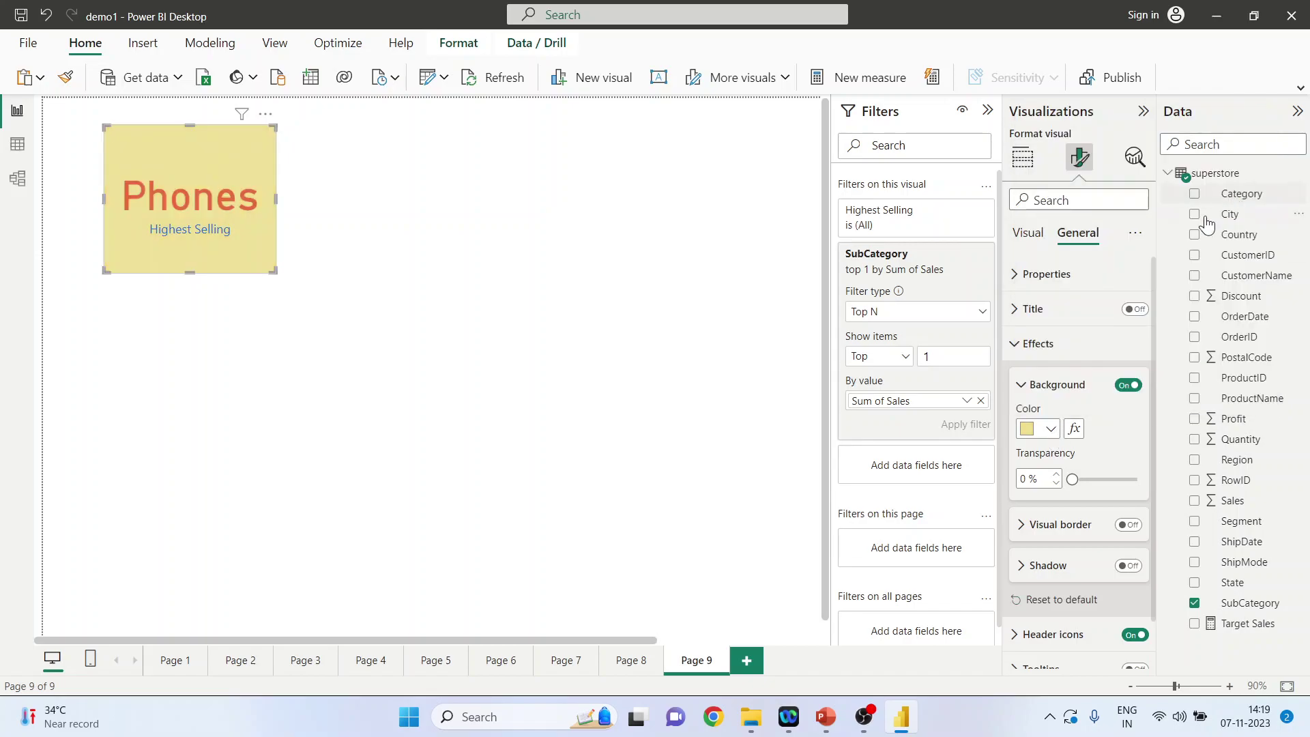
- Add a drop shadow and rounded border, then move the card toward the top-left corner
{"action": "left_click", "coordinate": [1028, 566]}
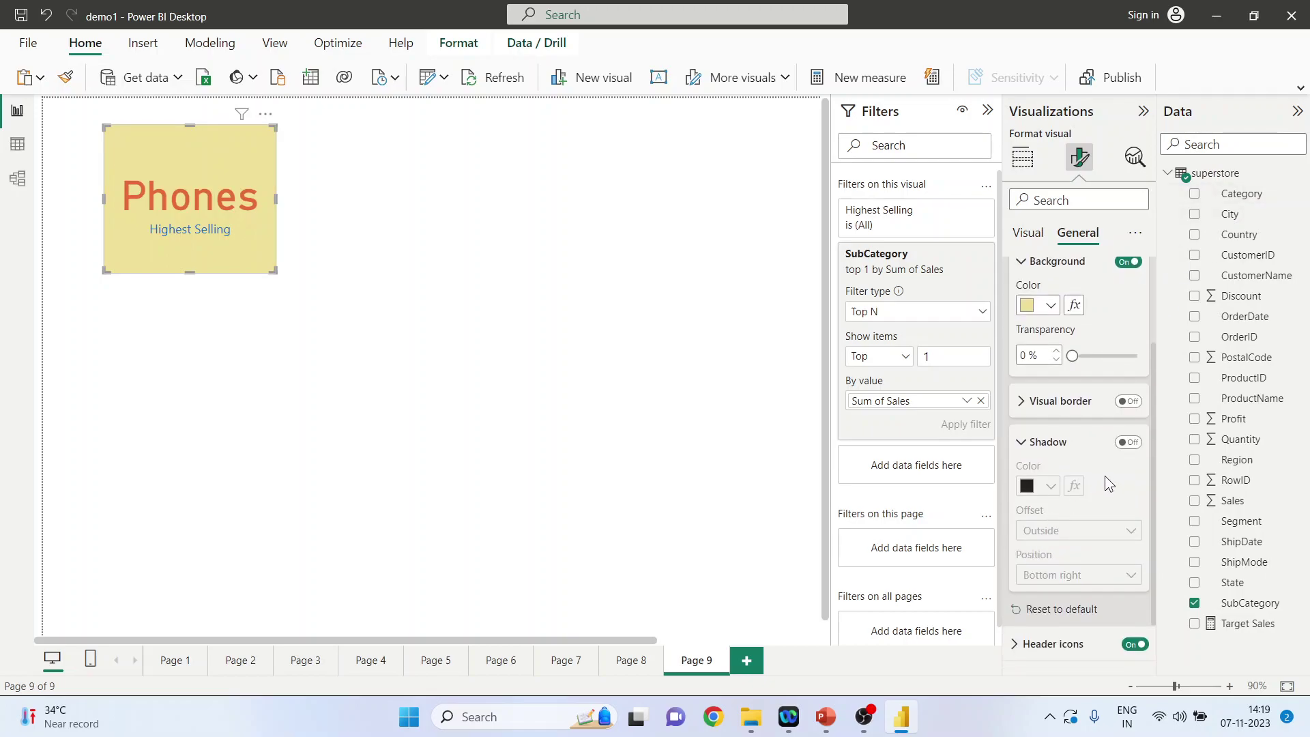
{"action": "left_click", "coordinate": [1126, 445]}
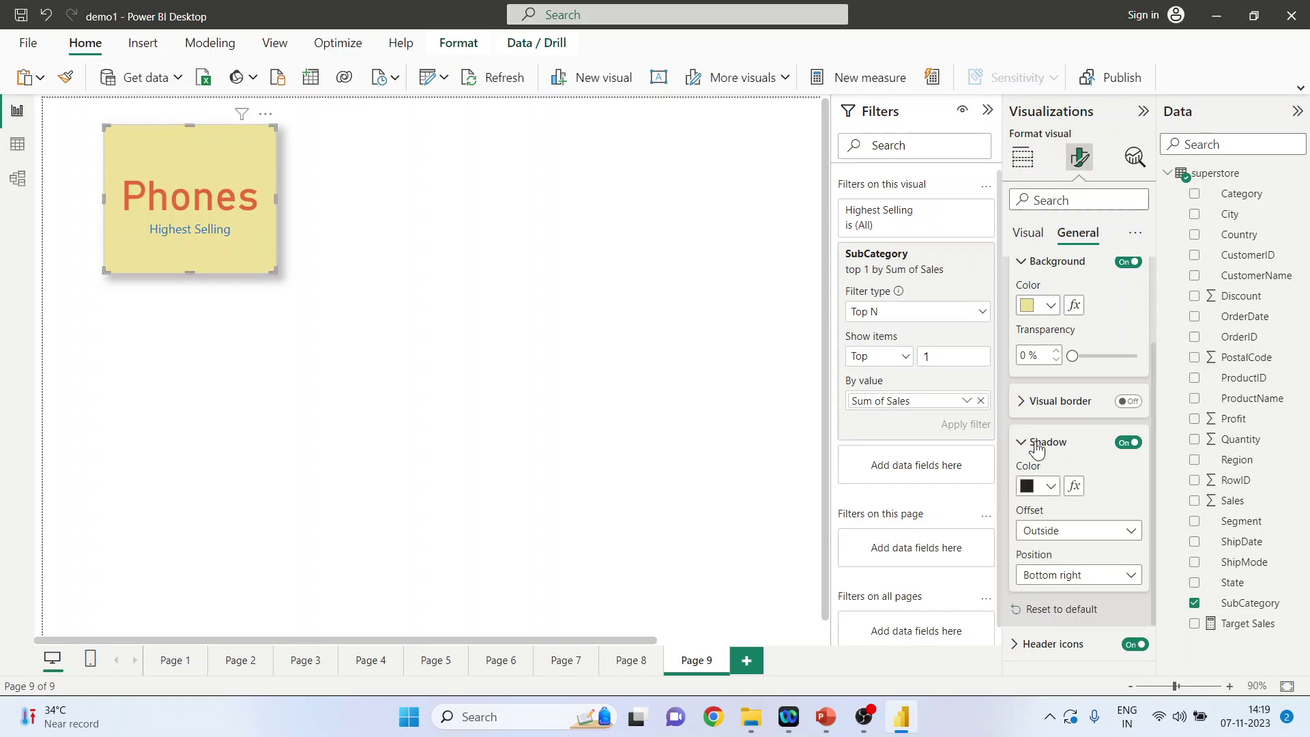
{"action": "left_click", "coordinate": [1029, 403]}
{"action": "left_click", "coordinate": [1128, 401]}
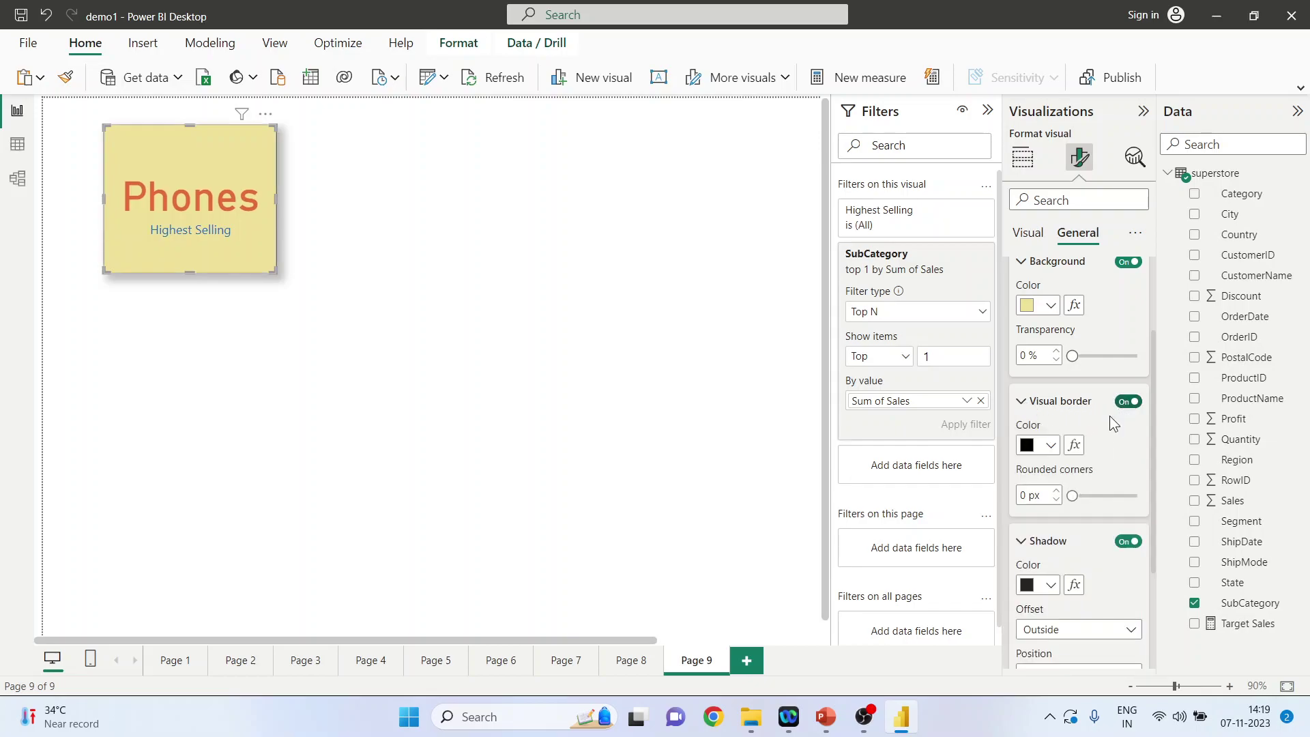
{"action": "left_click_drag", "start_coordinate": [1072, 495], "coordinate": [1115, 496]}
{"action": "left_click", "coordinate": [742, 440]}
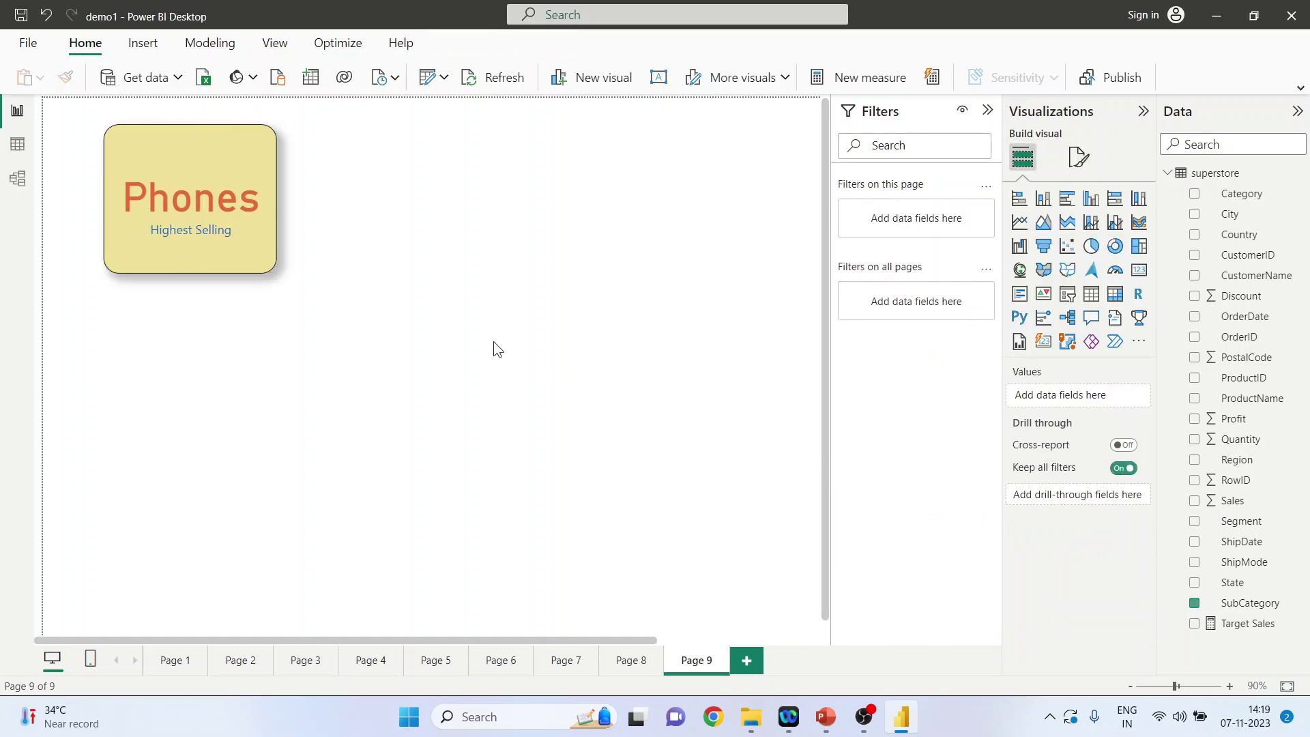
{"action": "left_click_drag", "start_coordinate": [202, 171], "coordinate": [187, 163]}
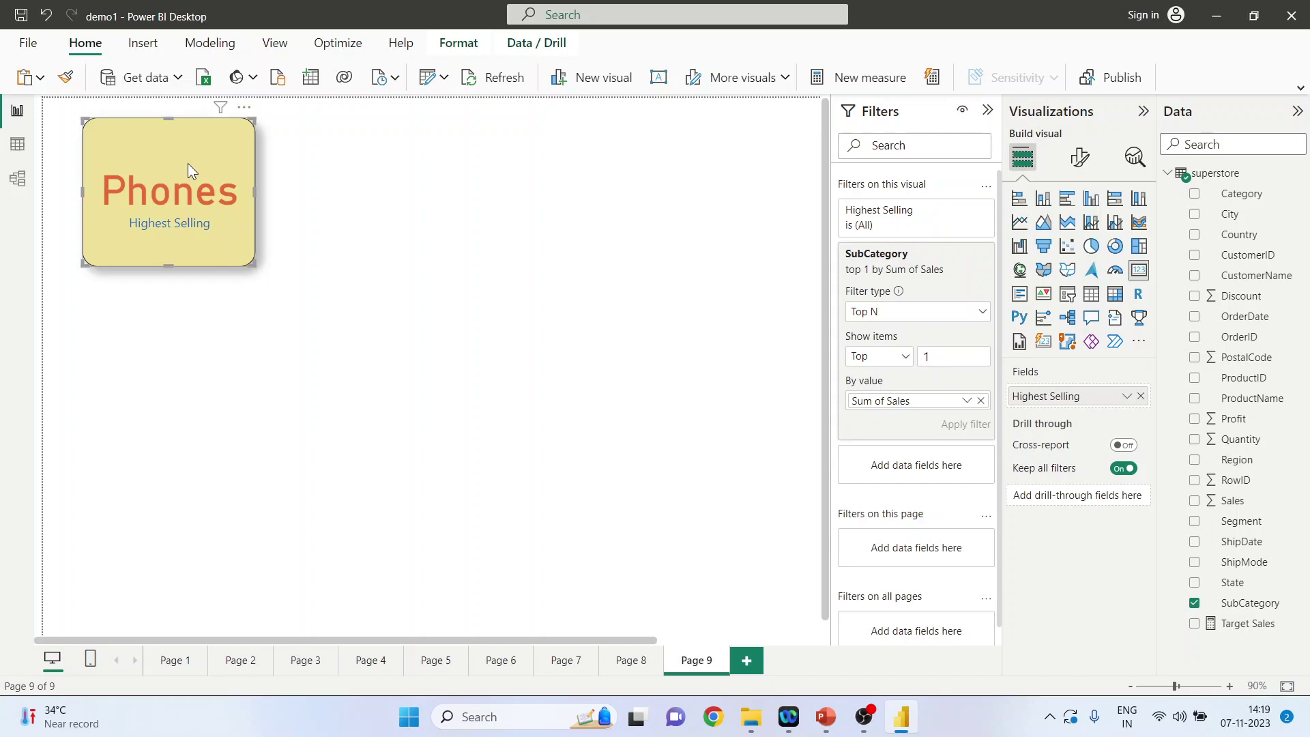
- Place a second card beside Phones showing First SubCategory, with its own SubCategory filter
{"action": "left_click", "coordinate": [695, 323]}
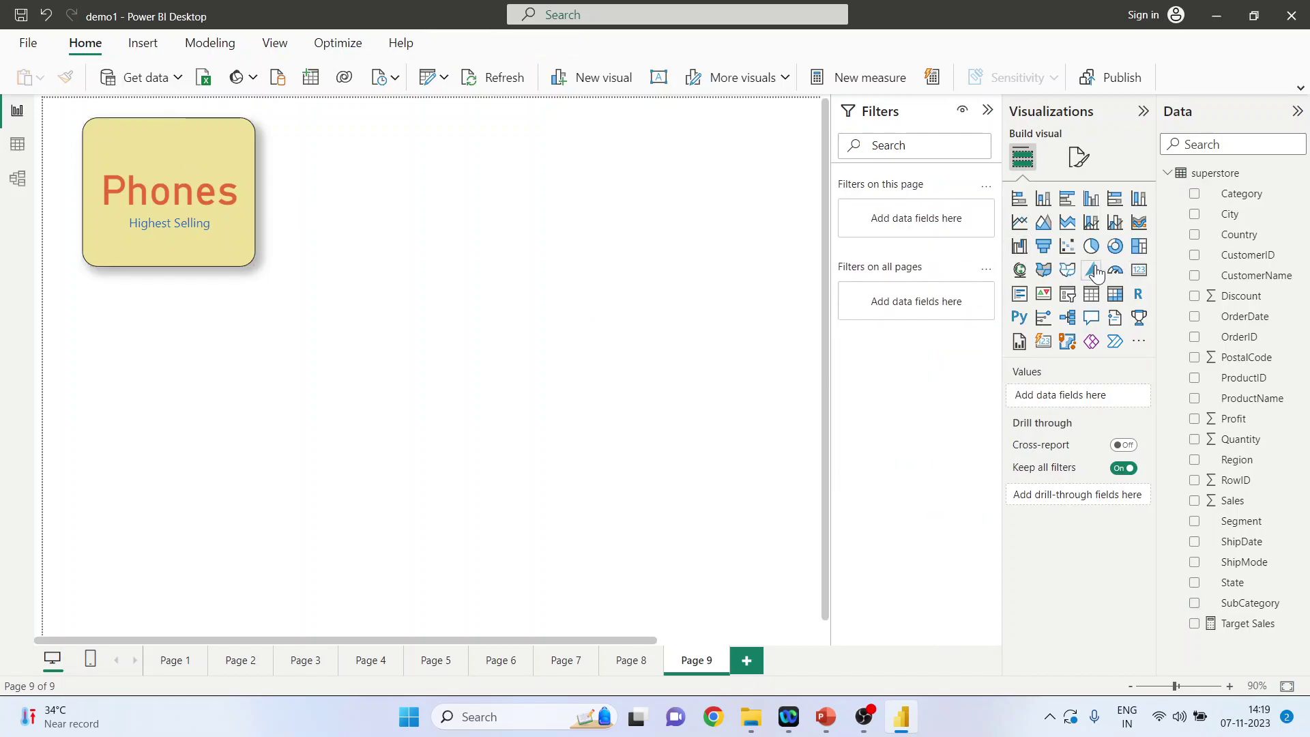
{"action": "left_click", "coordinate": [1138, 276]}
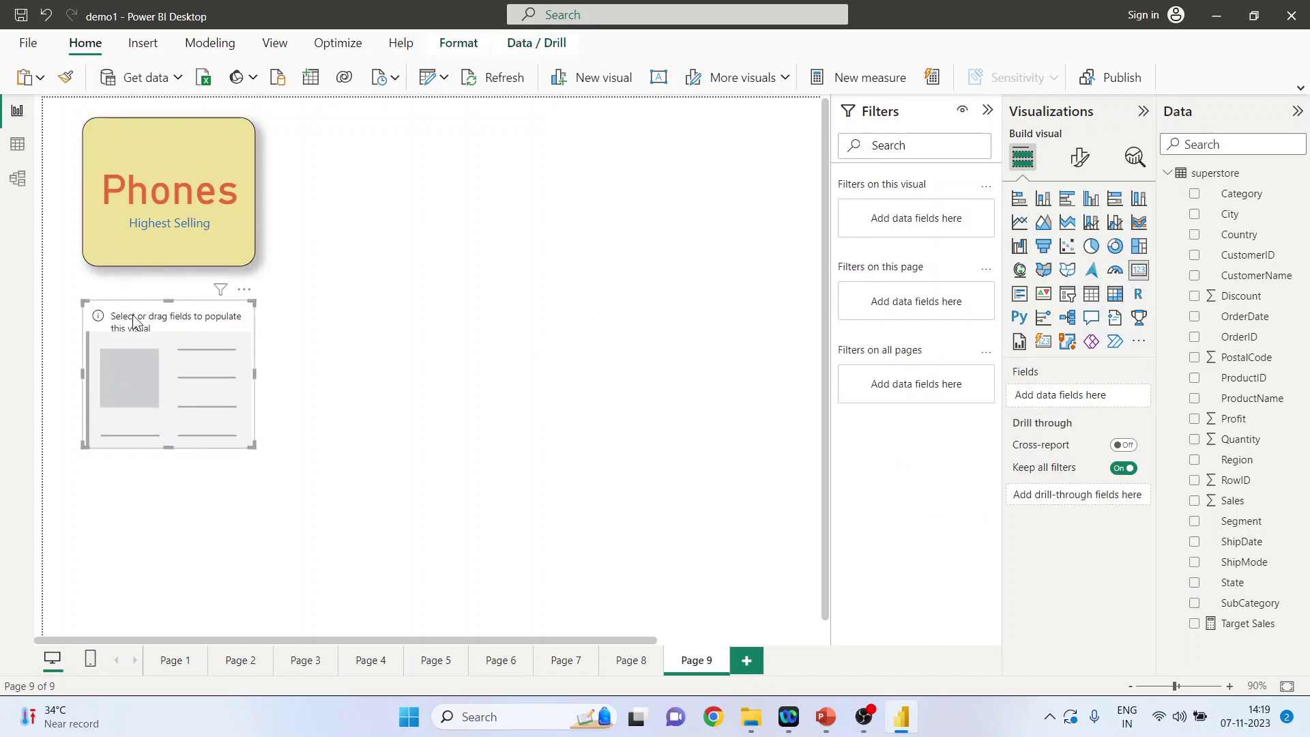
{"action": "left_click_drag", "start_coordinate": [134, 311], "coordinate": [332, 139]}
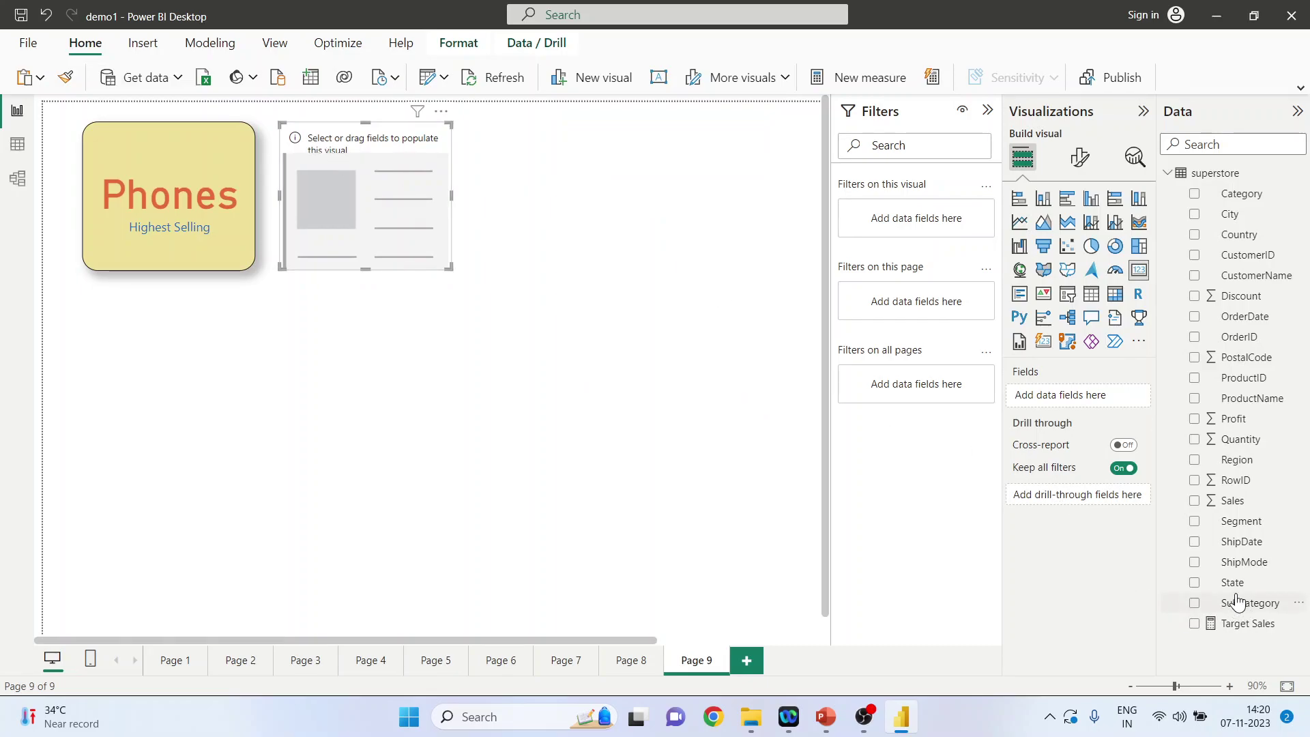
{"action": "left_click_drag", "start_coordinate": [1237, 603], "coordinate": [1076, 396]}
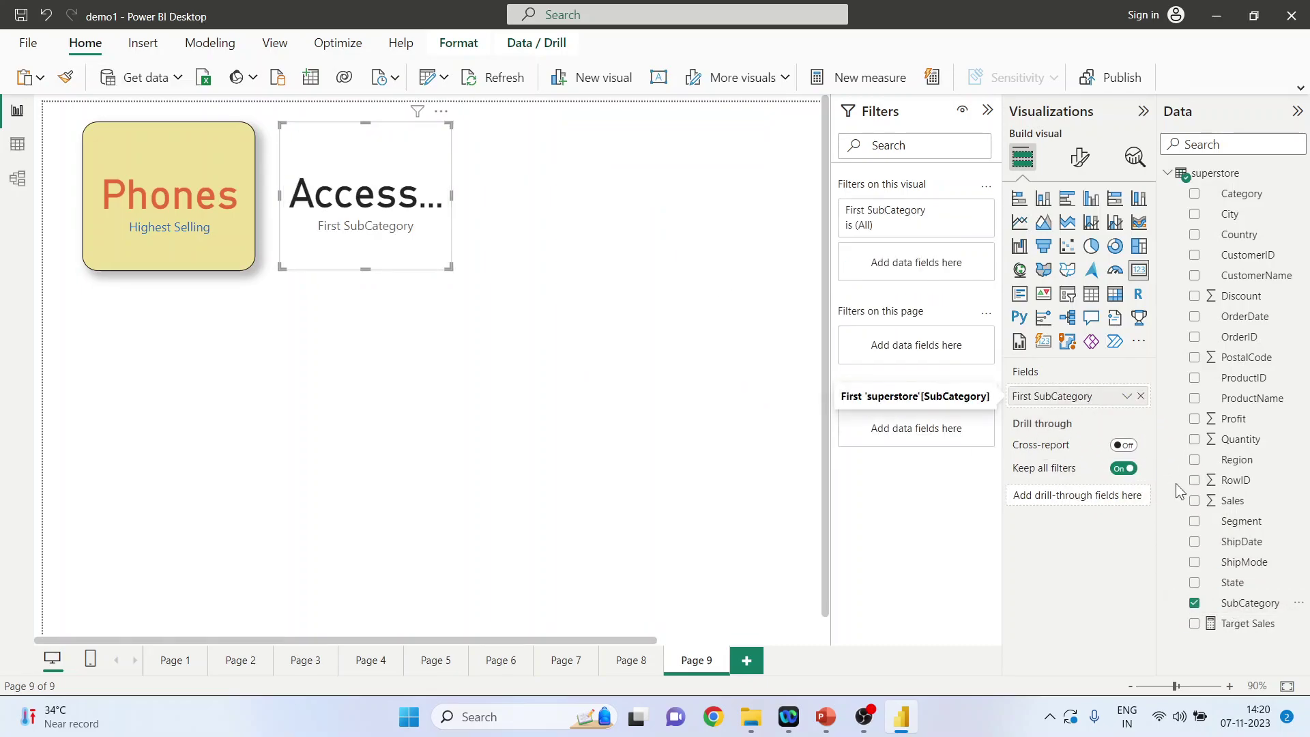
{"action": "left_click_drag", "start_coordinate": [1249, 603], "coordinate": [948, 270]}
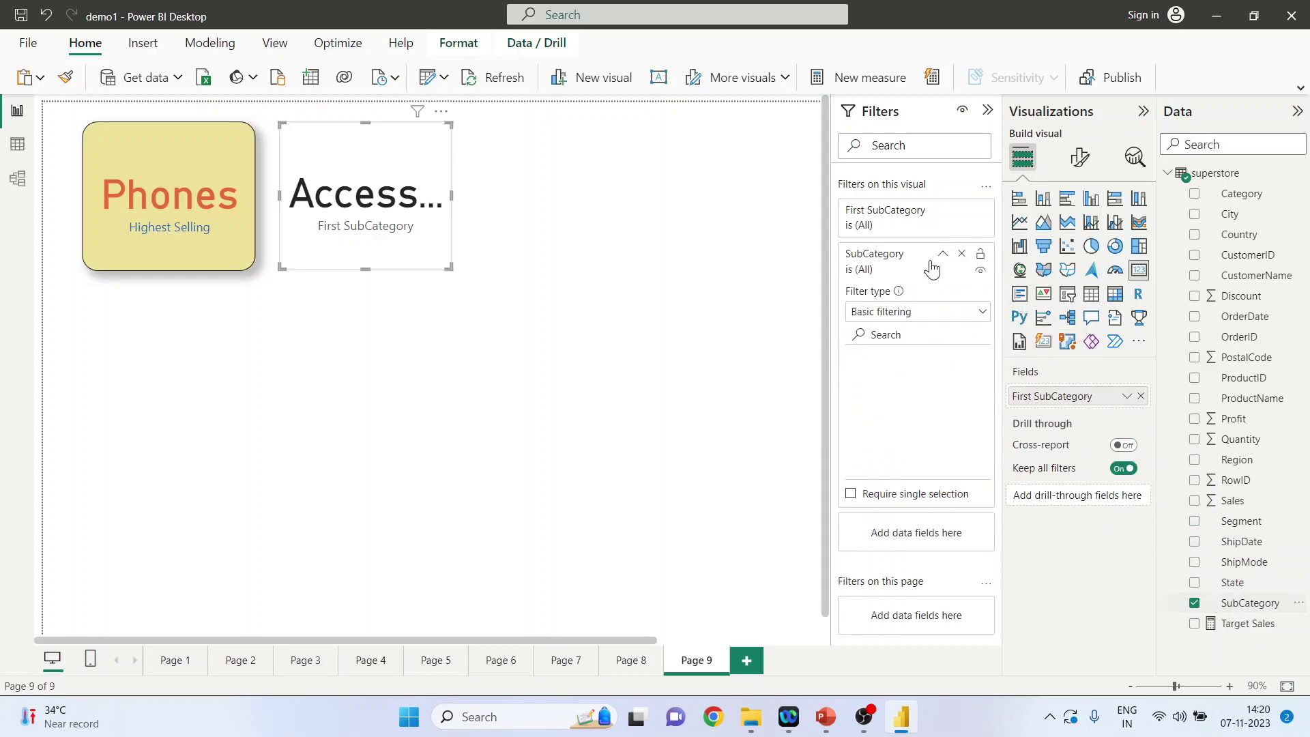
- Set the second card's SubCategory filter to Top 1 by Sum of Profit
{"action": "left_click", "coordinate": [981, 311]}
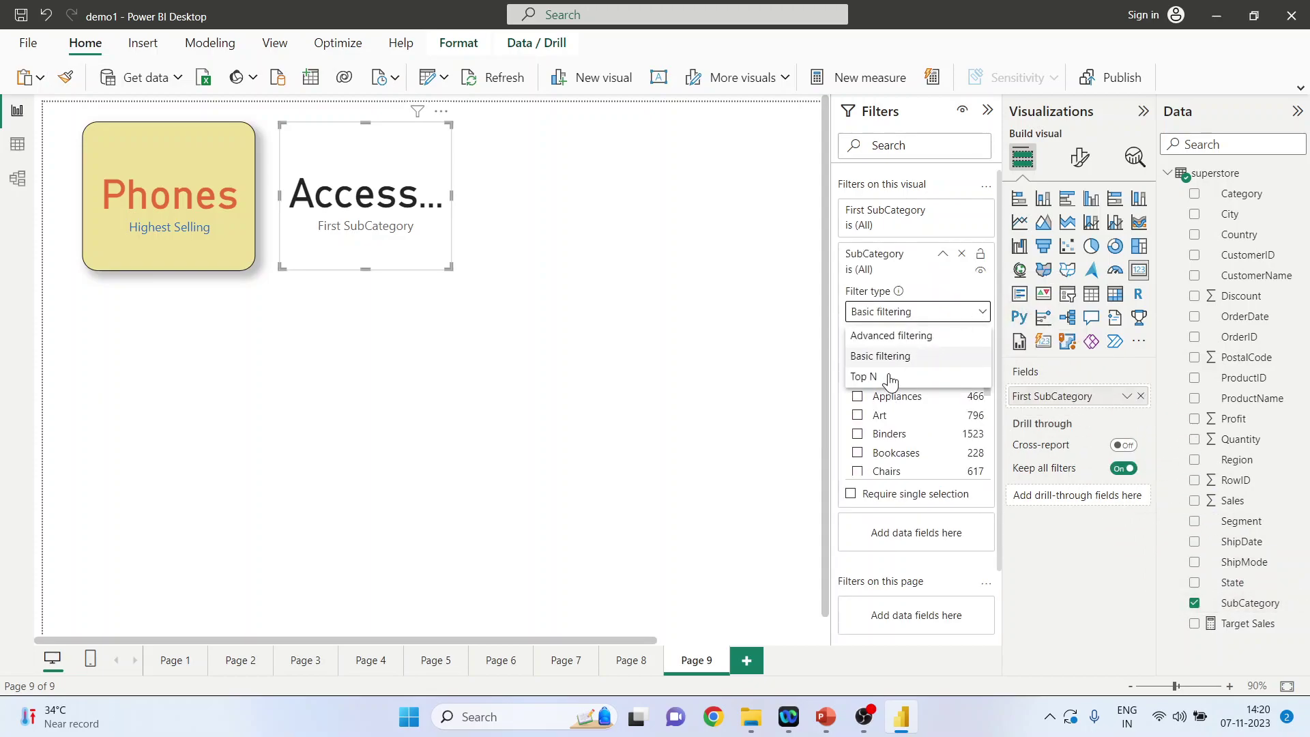
{"action": "left_click", "coordinate": [891, 378]}
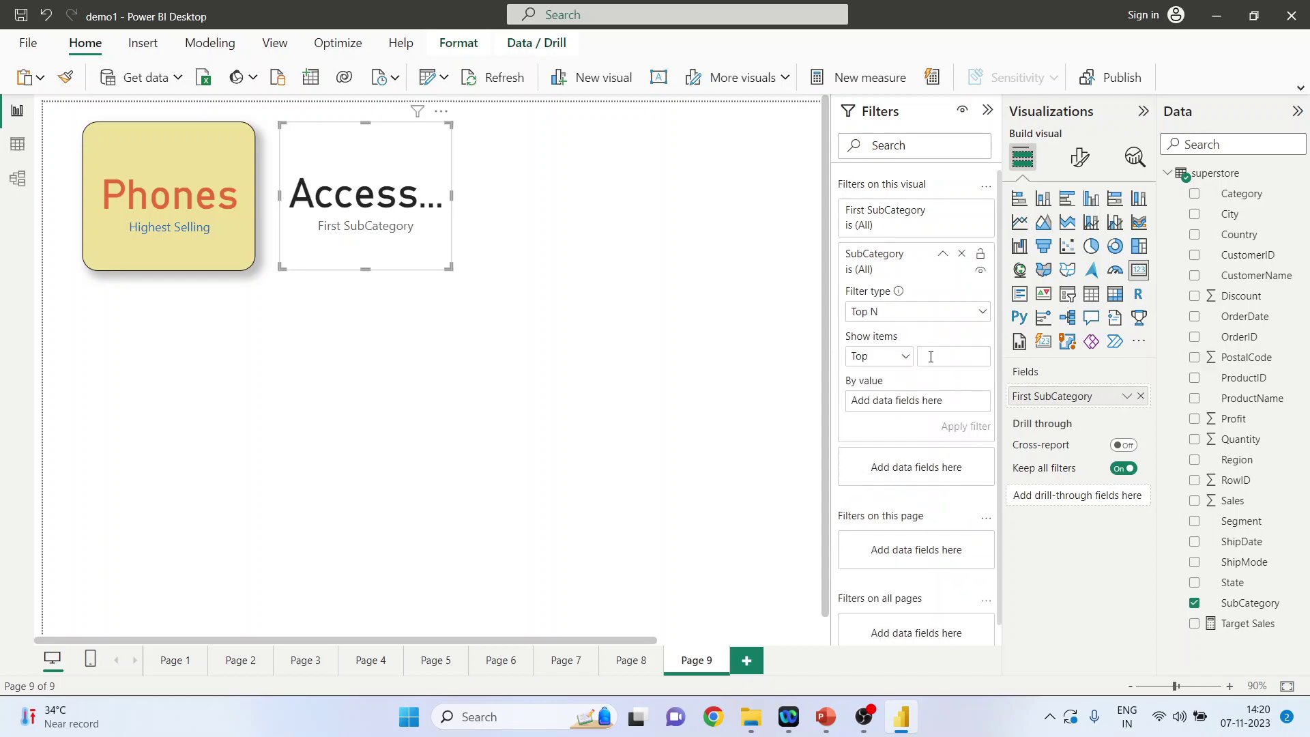
{"action": "left_click", "coordinate": [931, 357]}
{"action": "type", "text": "1"}
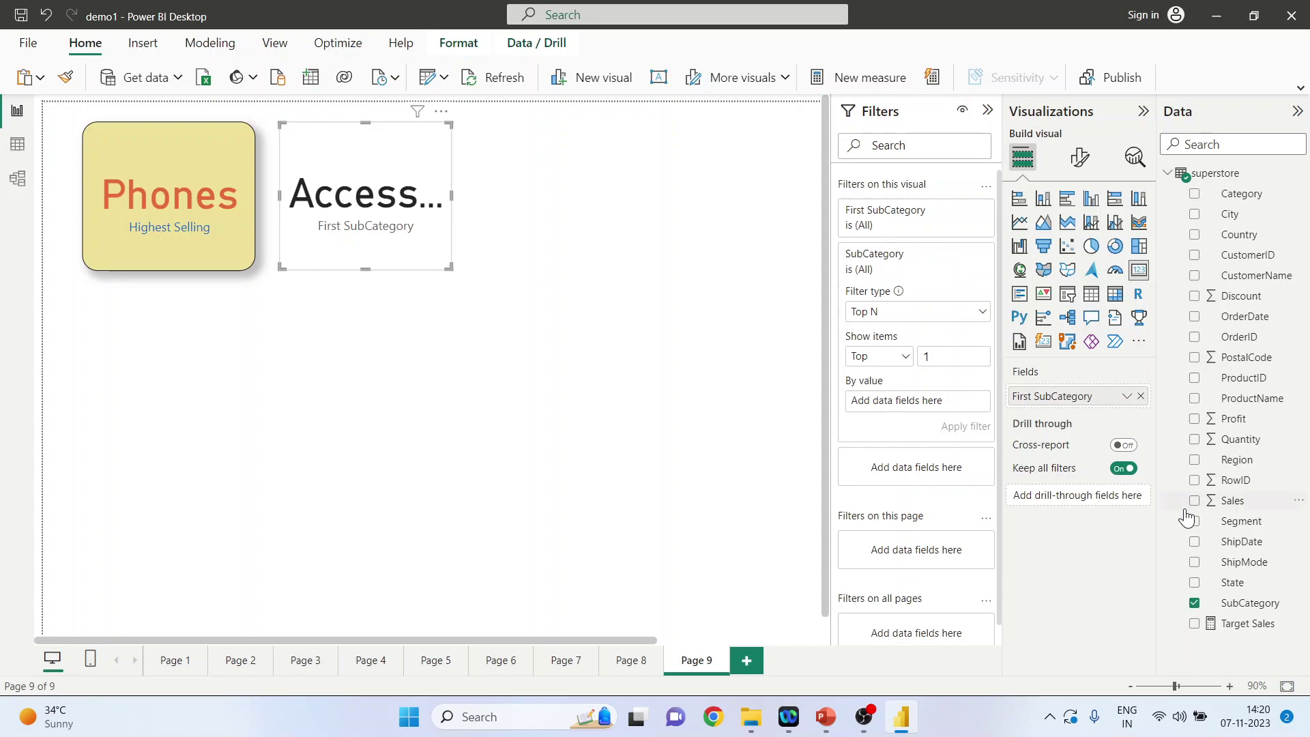
{"action": "left_click_drag", "start_coordinate": [1230, 427], "coordinate": [910, 402]}
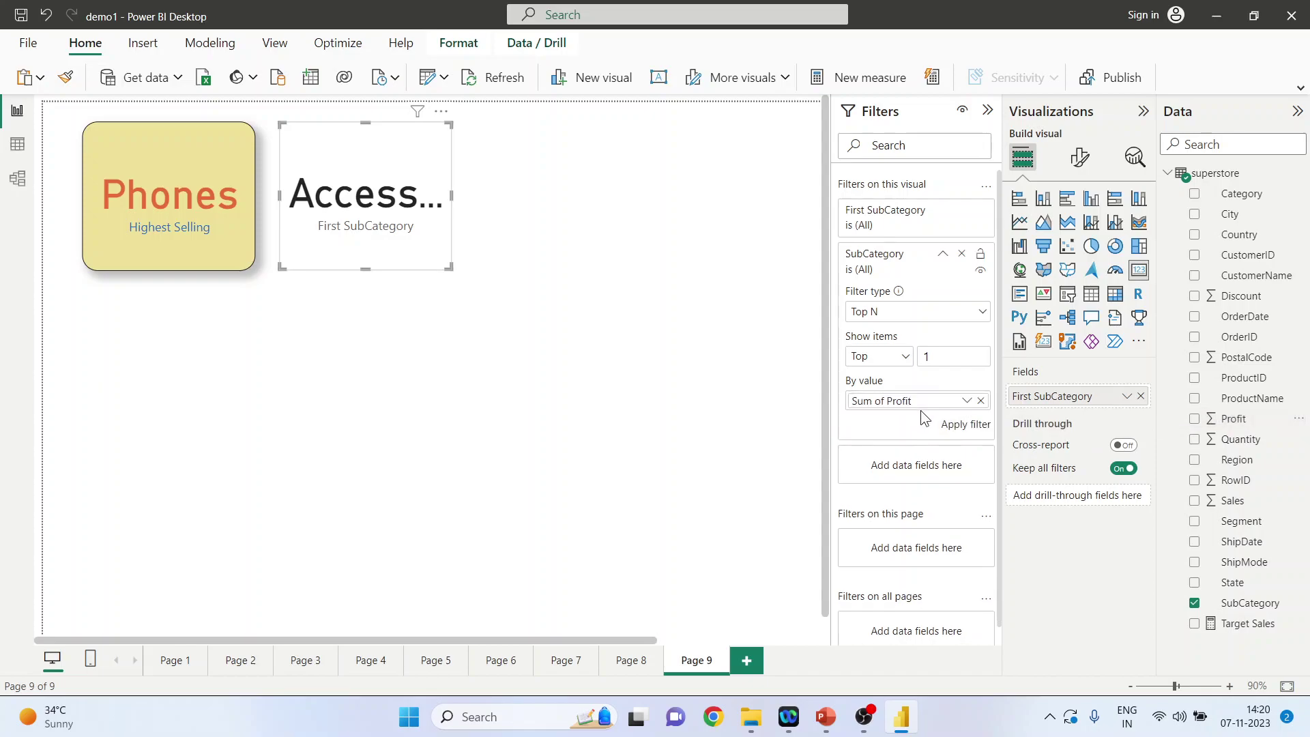
{"action": "left_click", "coordinate": [1127, 397]}
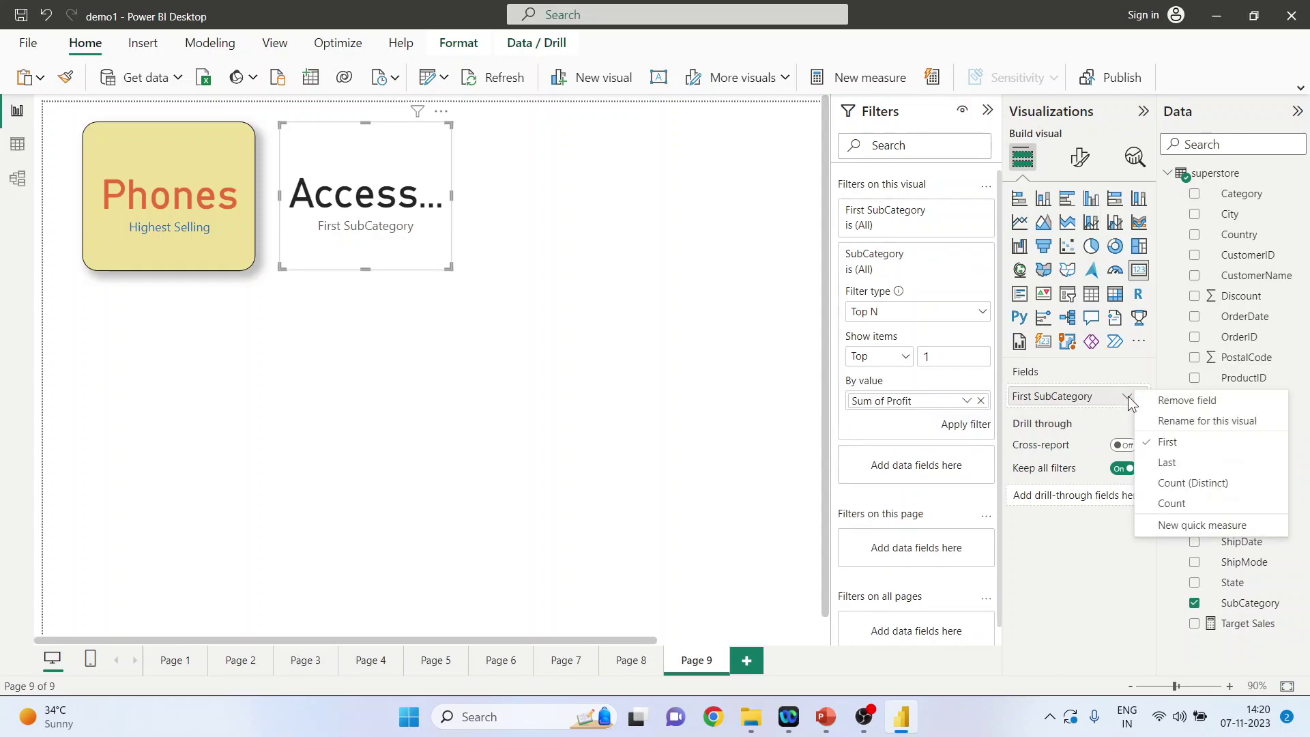
- Rename the second card's field label to 'Highest Profitable'
{"action": "left_click", "coordinate": [1169, 421]}
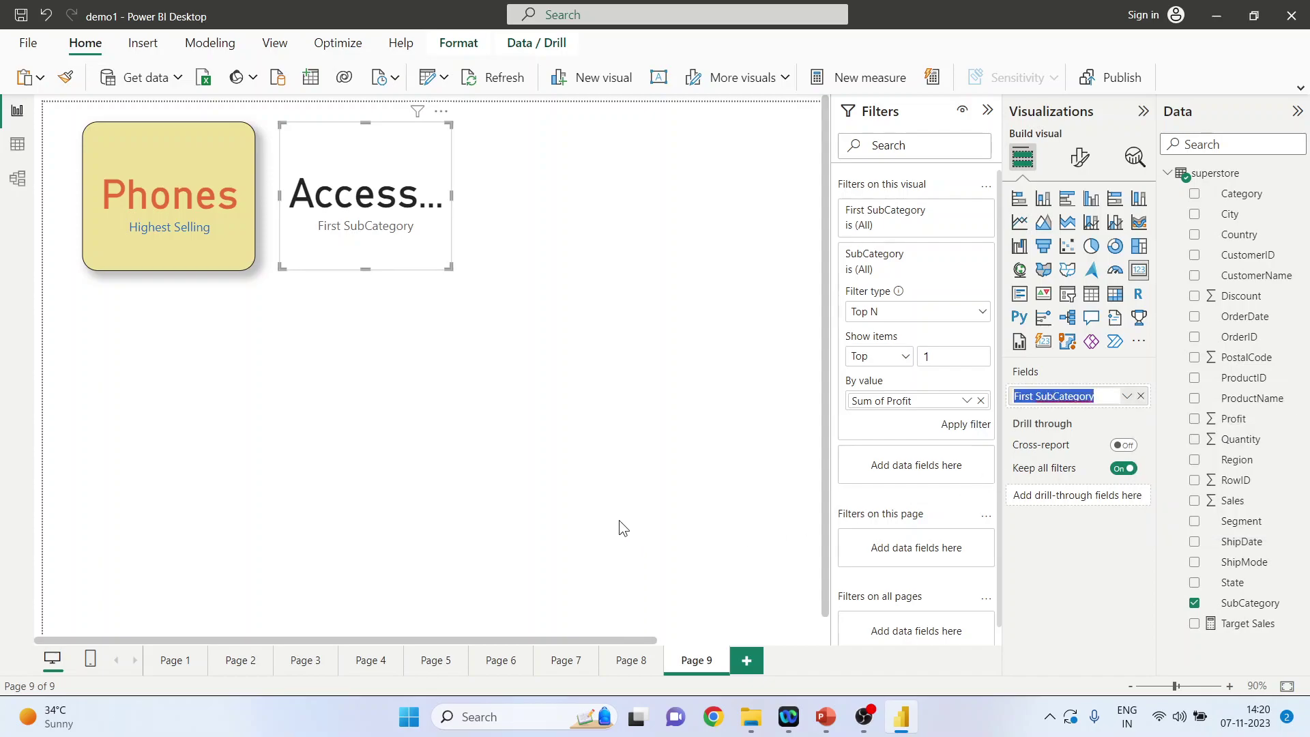
{"action": "type", "text": "Hi"}
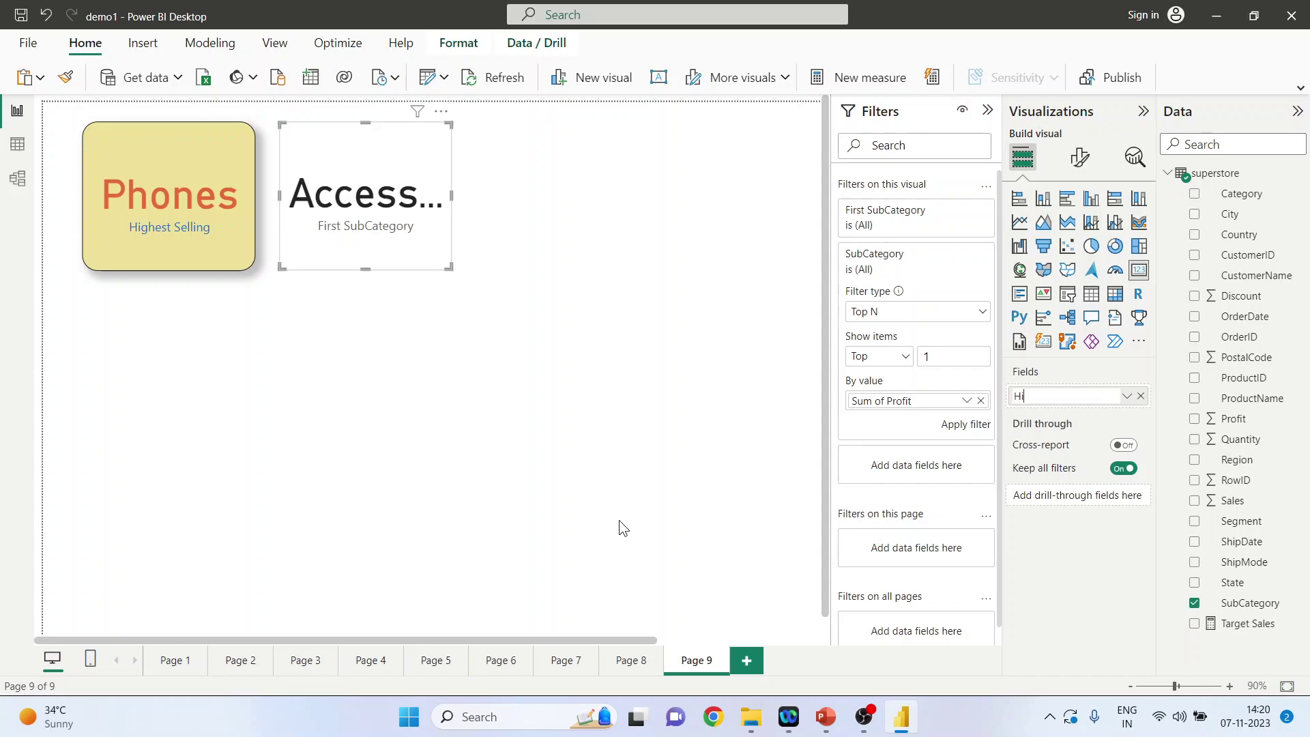
{"action": "type", "text": "ghest Profitable"}
{"action": "left_click", "coordinate": [612, 477]}
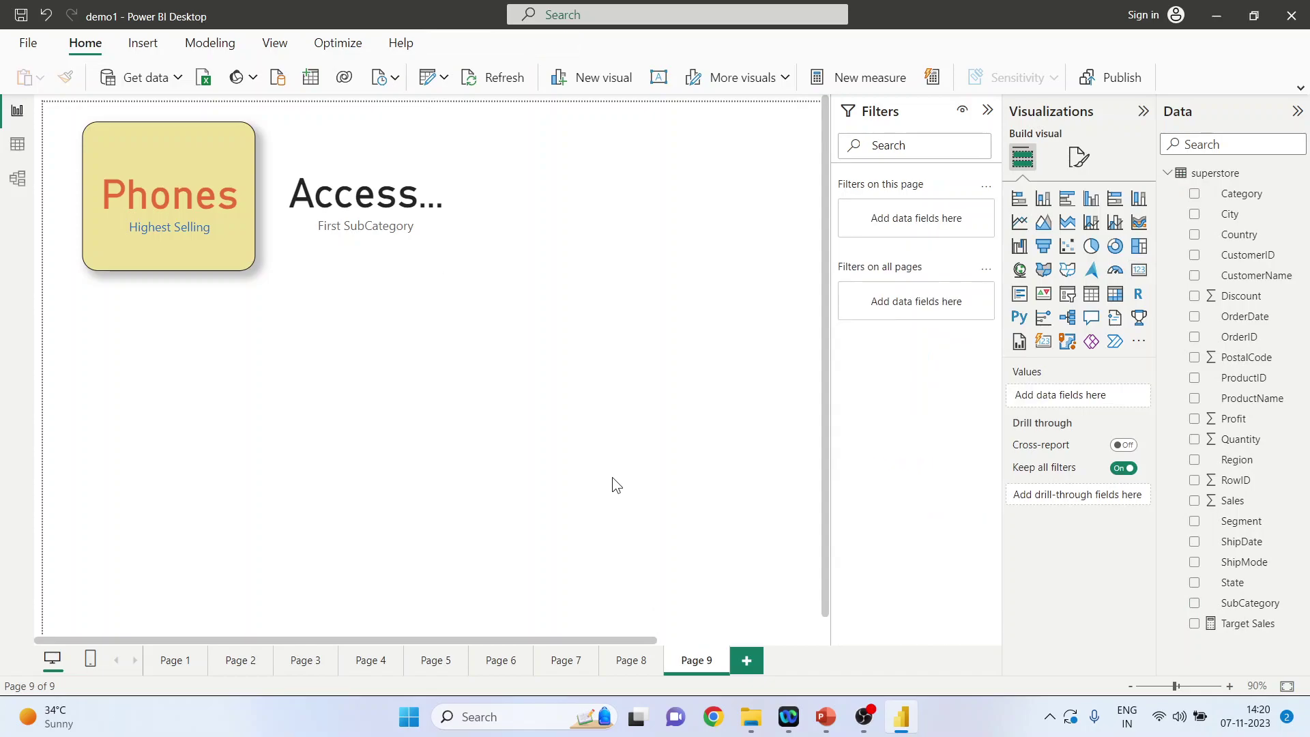
{"action": "left_click", "coordinate": [346, 243]}
{"action": "left_click", "coordinate": [1127, 396]}
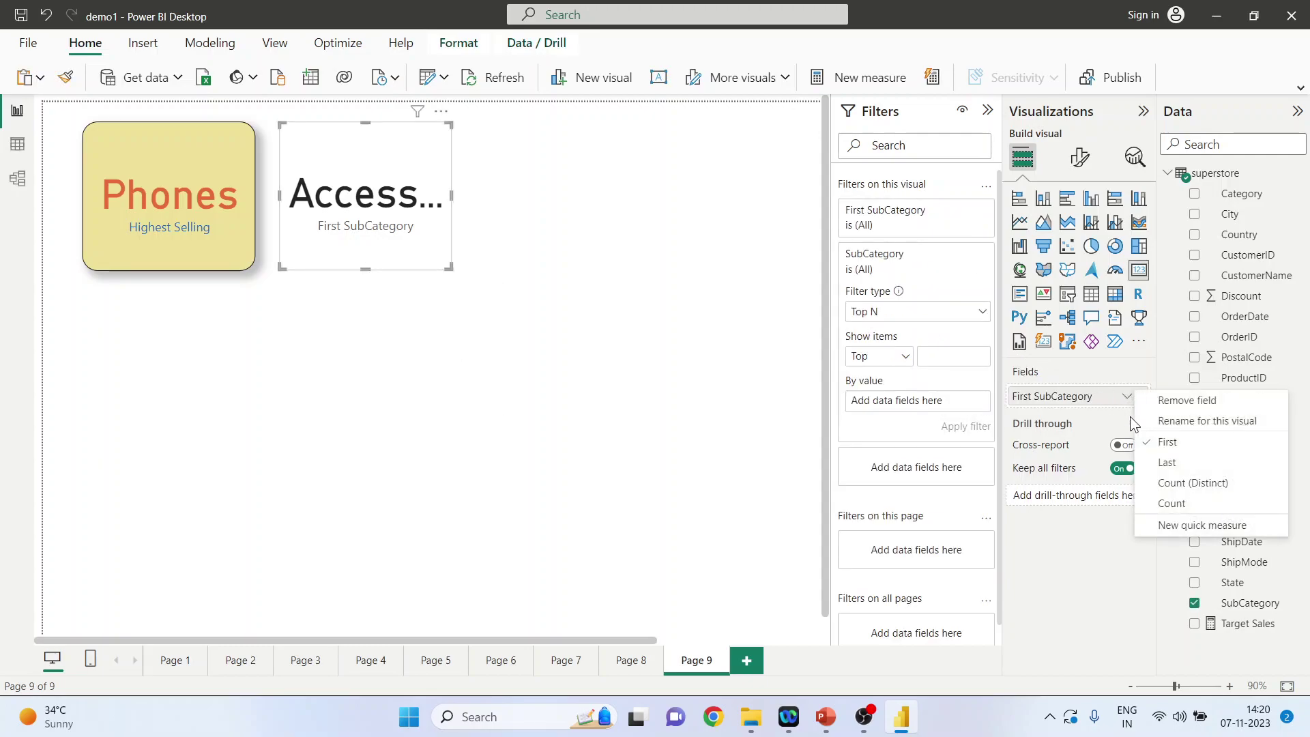
{"action": "left_click", "coordinate": [1168, 419]}
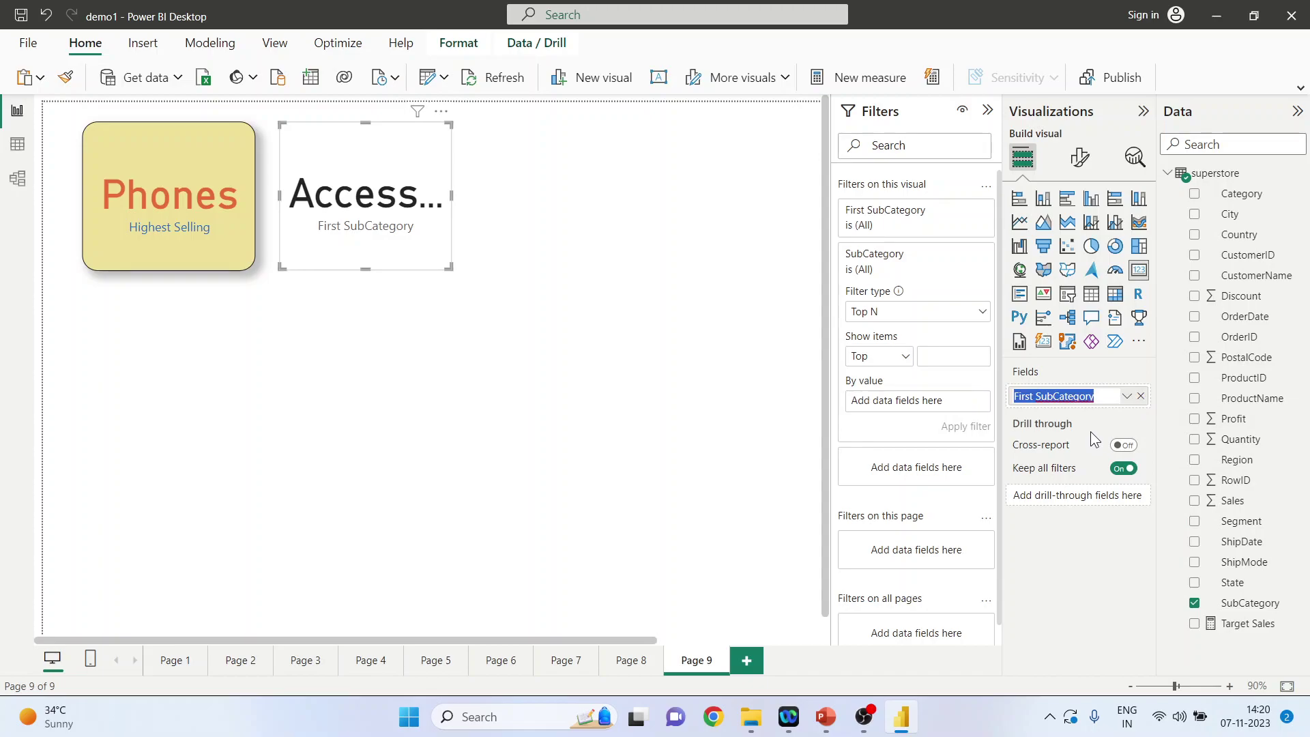
{"action": "type", "text": "Hi"}
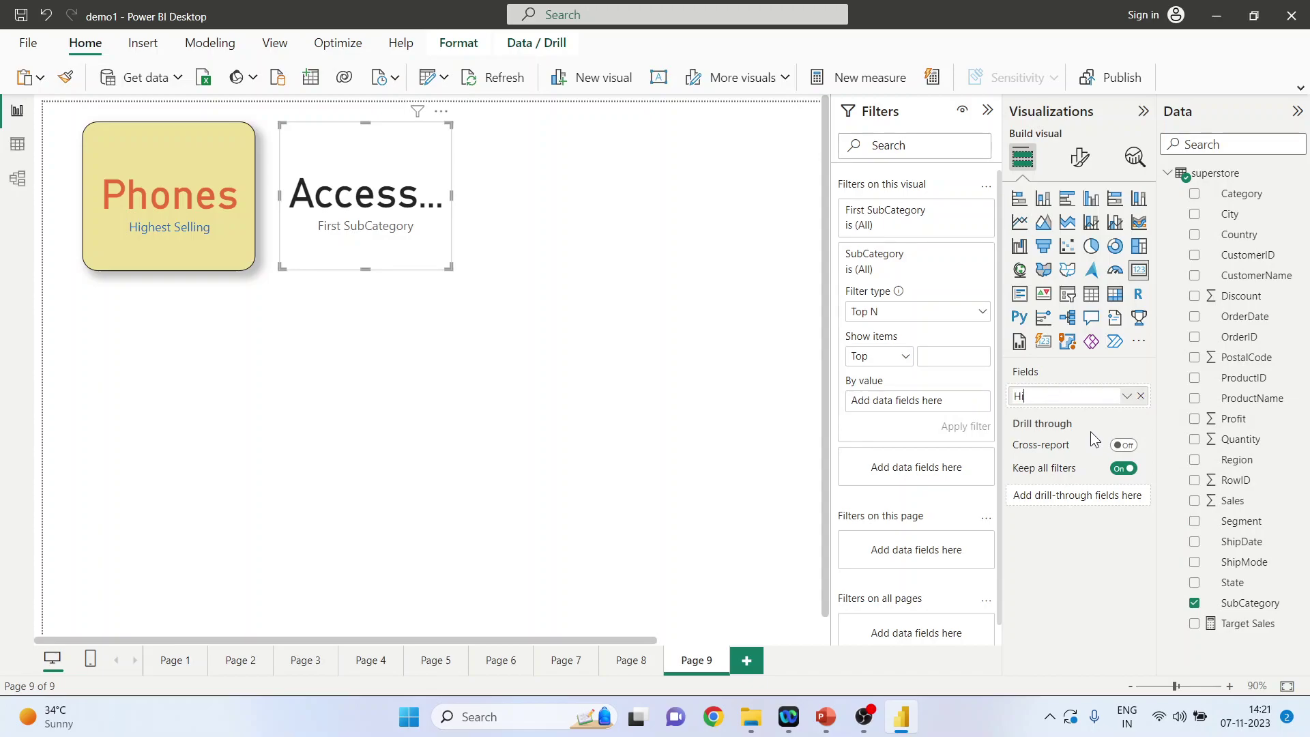
{"action": "type", "text": "ghest Profitable"}
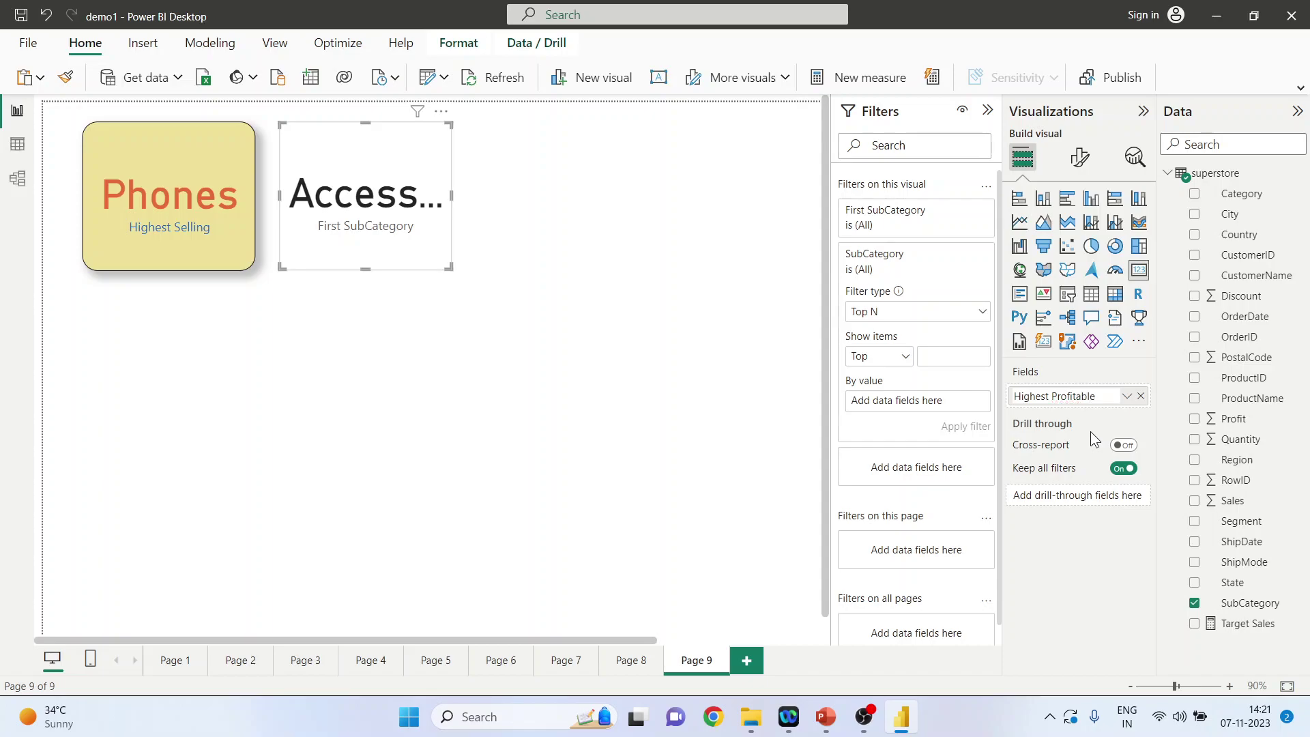
{"action": "key", "text": "Return"}
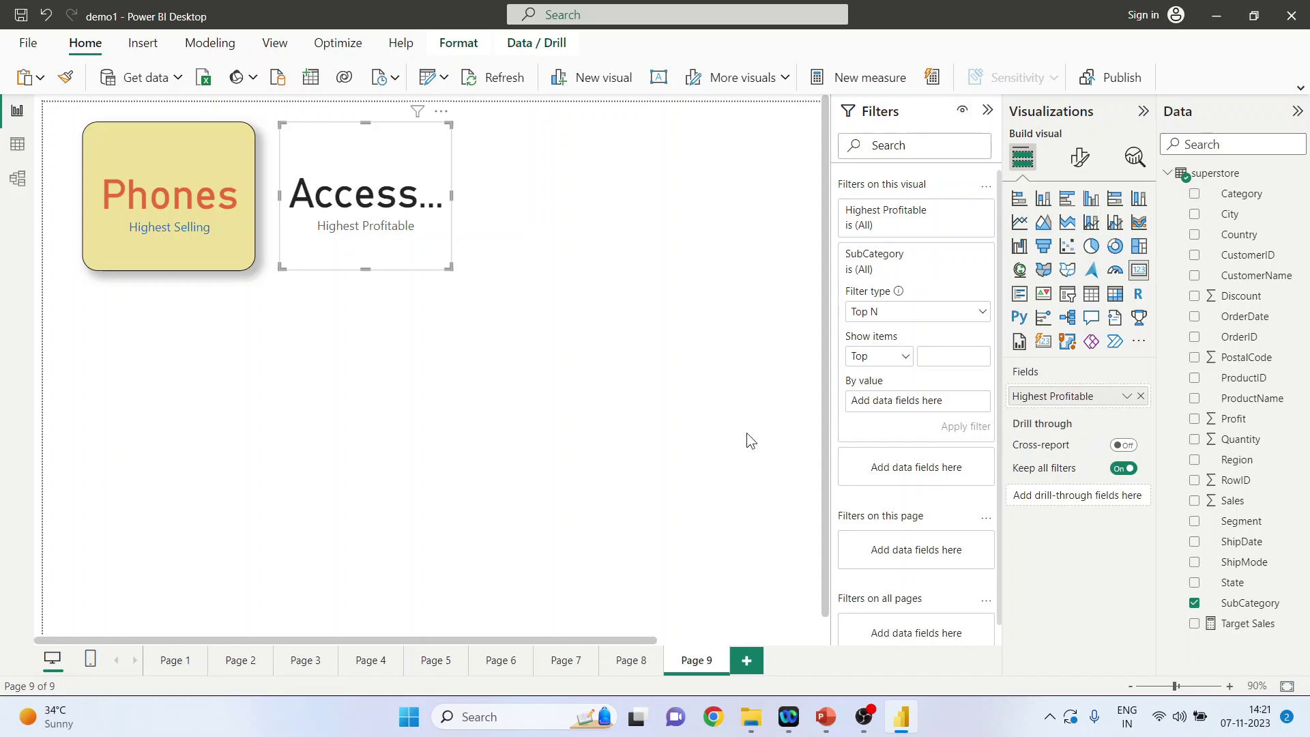
- Copy the Phones card's formatting onto the Highest Profitable card with Format painter
{"action": "left_click", "coordinate": [161, 157]}
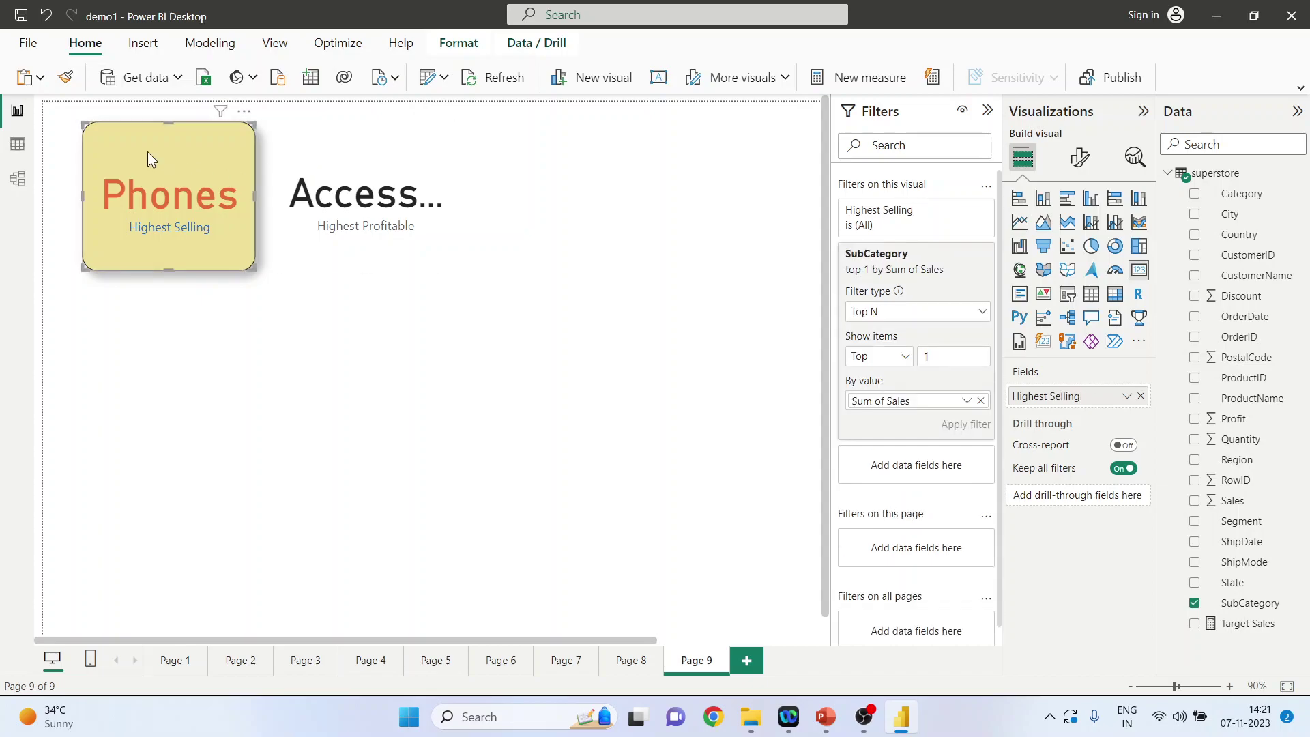
{"action": "left_click", "coordinate": [66, 79]}
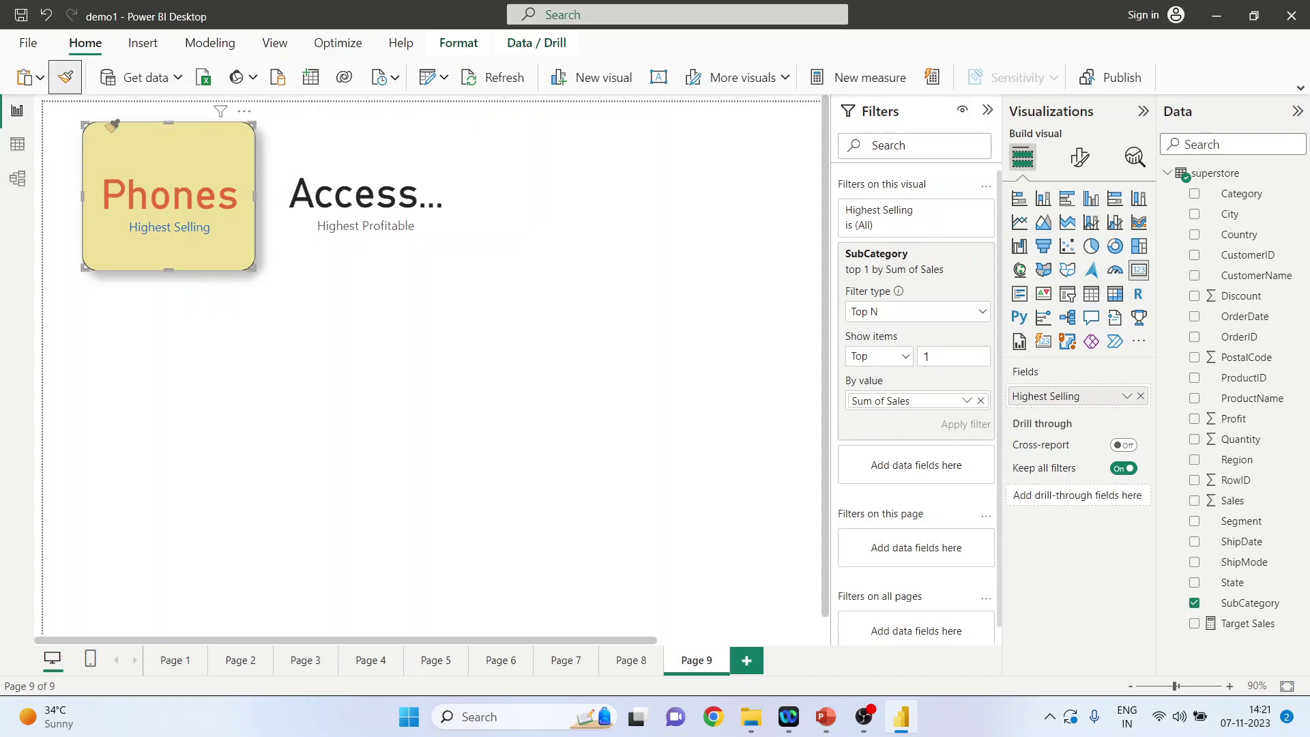
{"action": "left_click", "coordinate": [341, 154]}
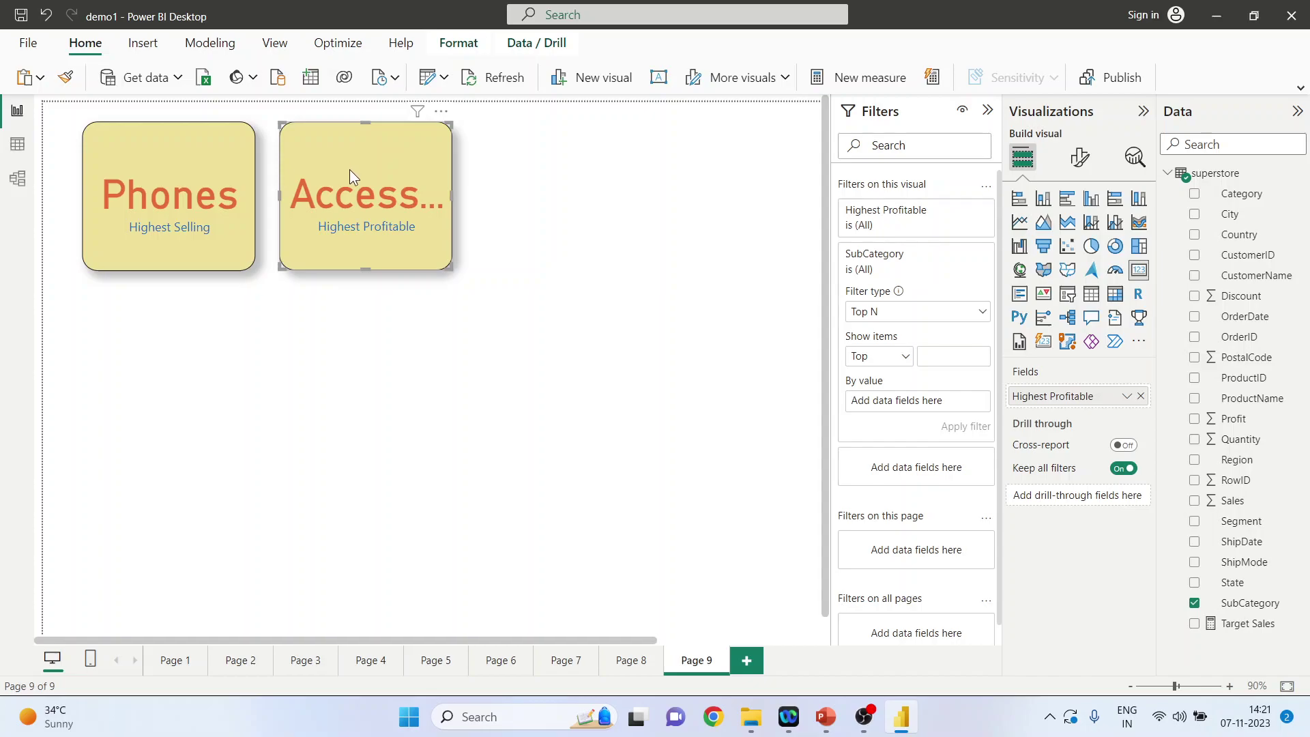
- Give the second card a light blue background
{"action": "left_click", "coordinate": [1080, 161]}
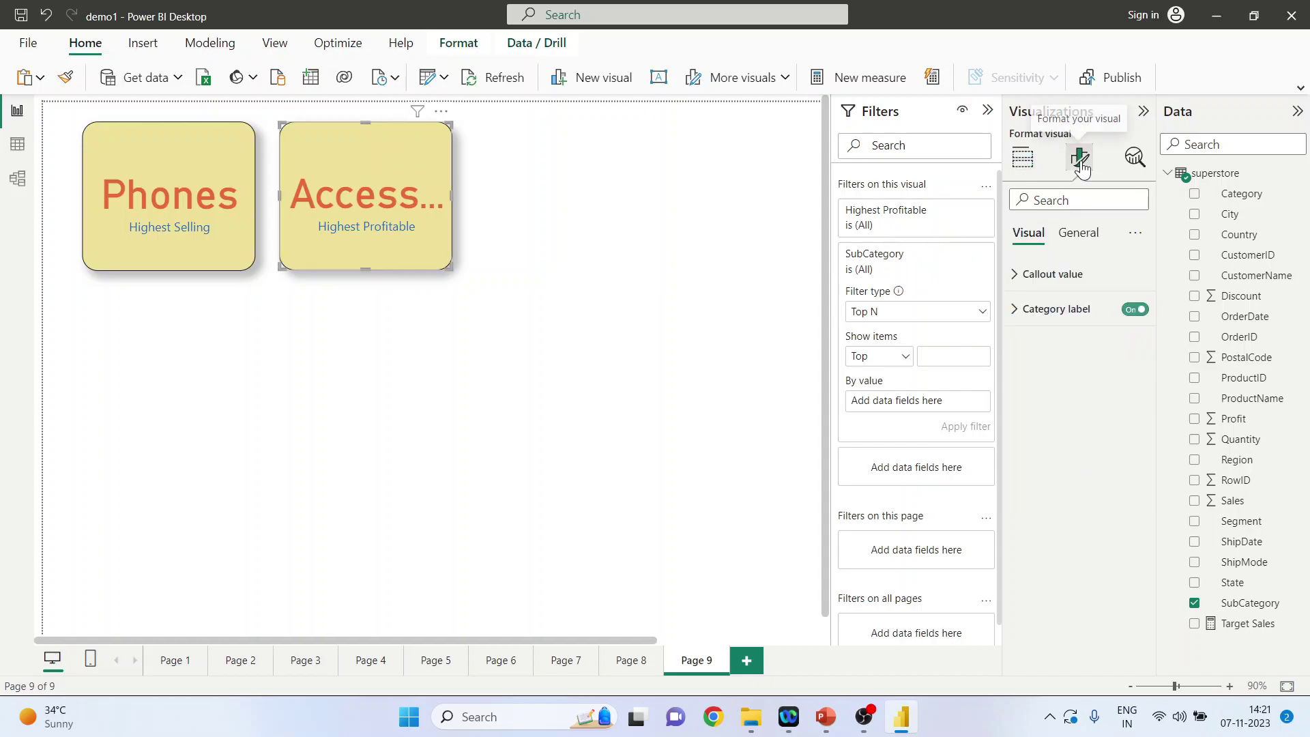
{"action": "left_click", "coordinate": [1077, 234]}
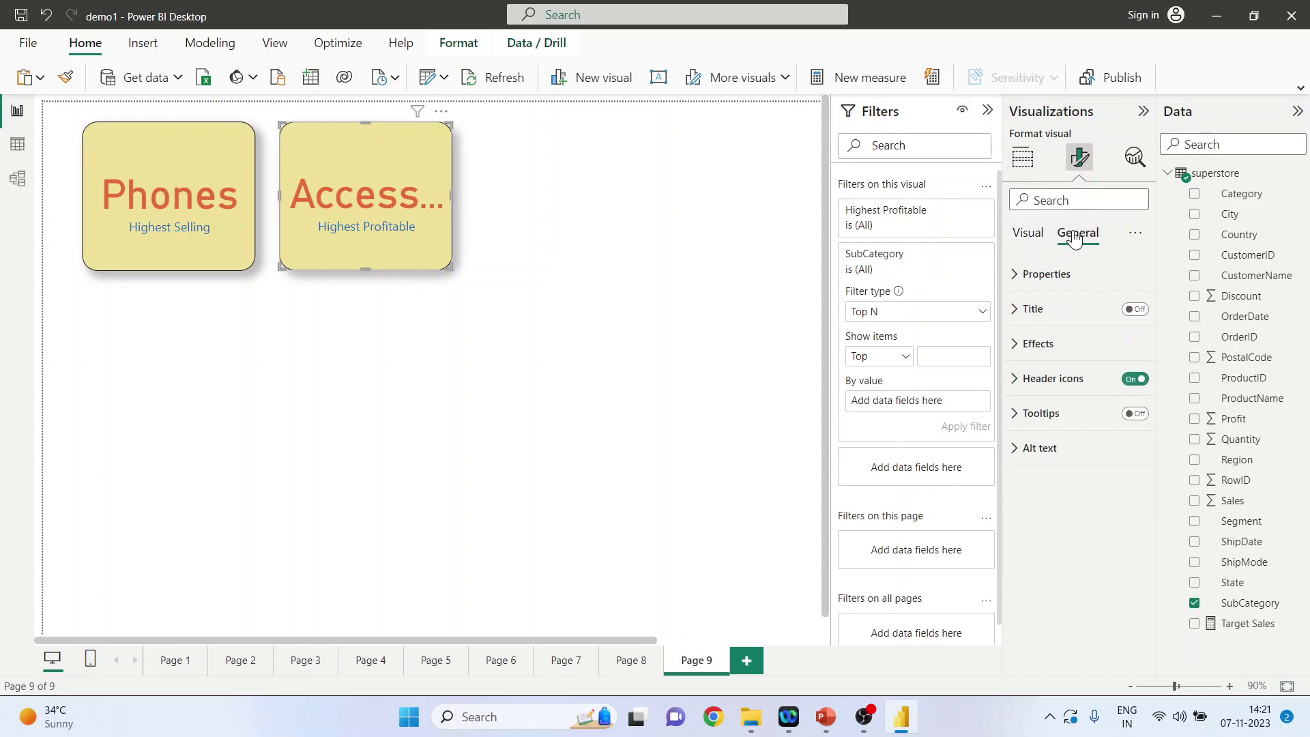
{"action": "left_click", "coordinate": [1020, 344]}
{"action": "left_click", "coordinate": [1054, 432]}
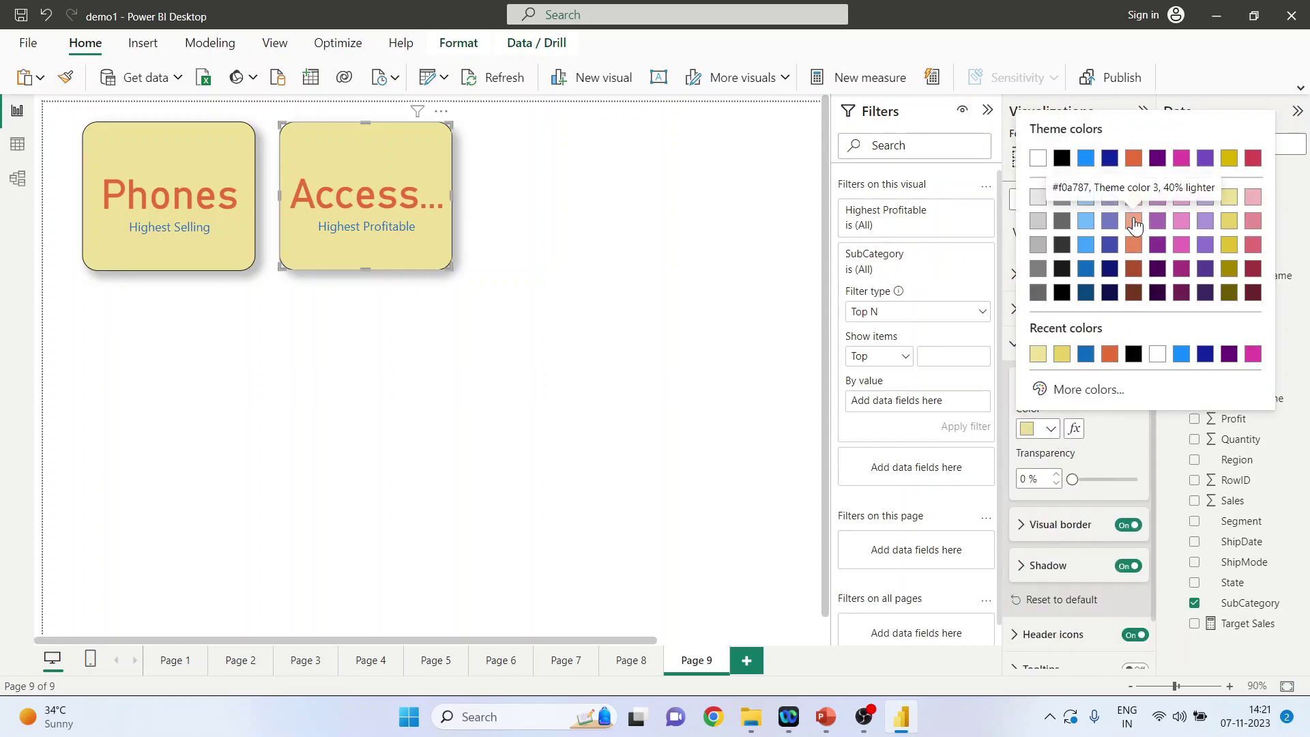
{"action": "left_click", "coordinate": [1086, 221]}
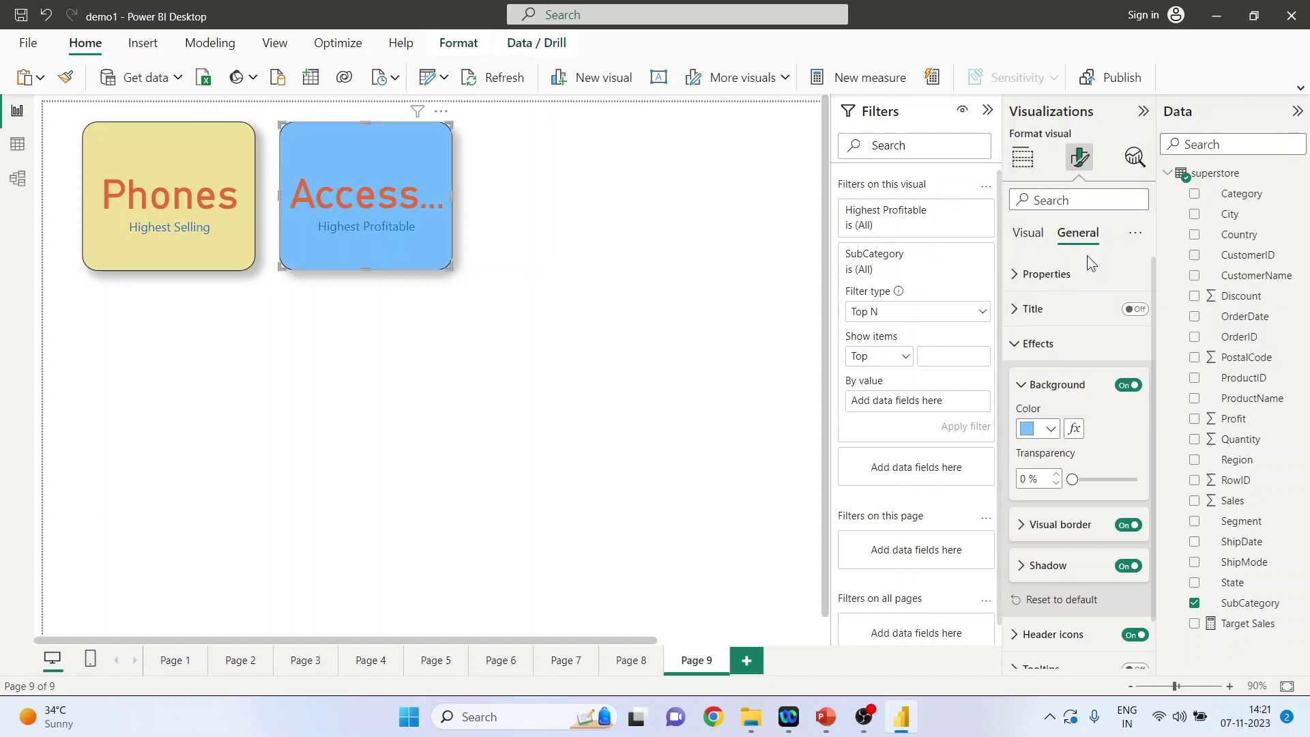
{"action": "left_click", "coordinate": [1051, 428]}
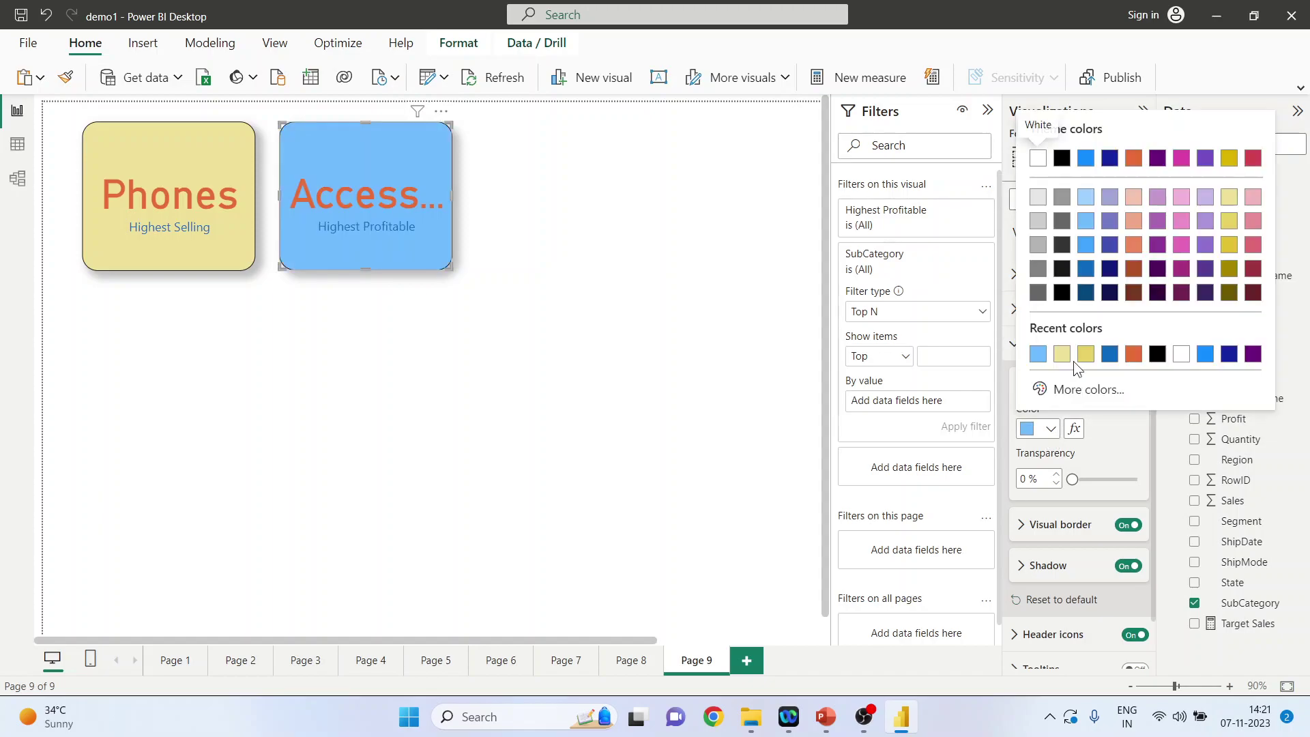
{"action": "left_click", "coordinate": [1085, 199]}
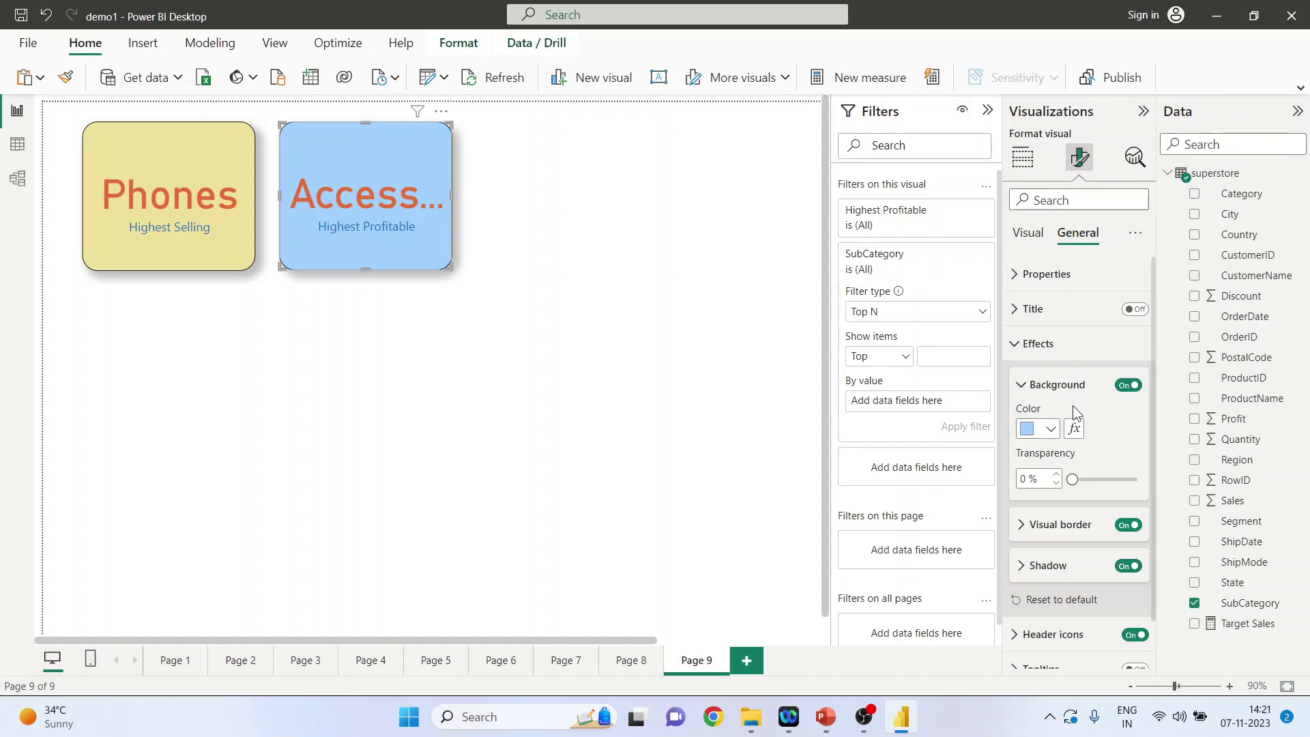
- Make the card's Highest Profitable category label black, then deselect the card
{"action": "left_click", "coordinate": [1028, 242]}
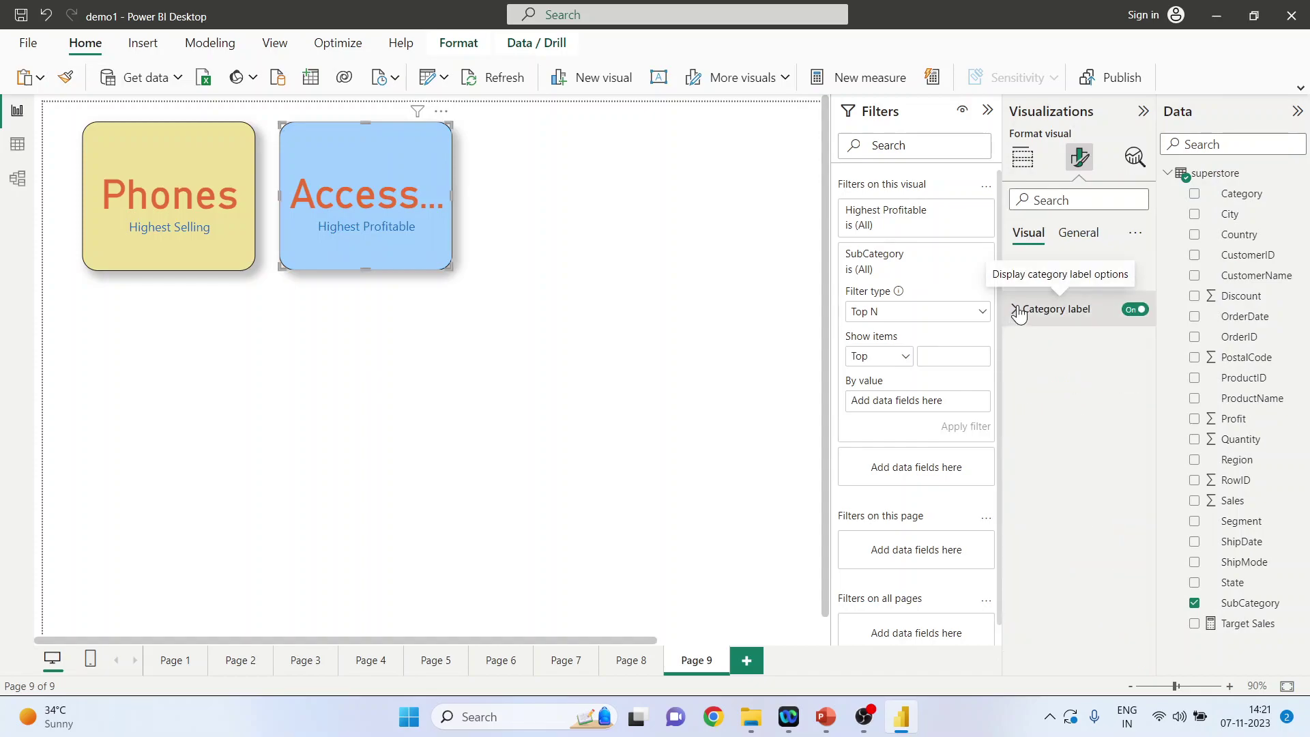
{"action": "left_click", "coordinate": [1016, 311]}
{"action": "left_click", "coordinate": [1029, 438]}
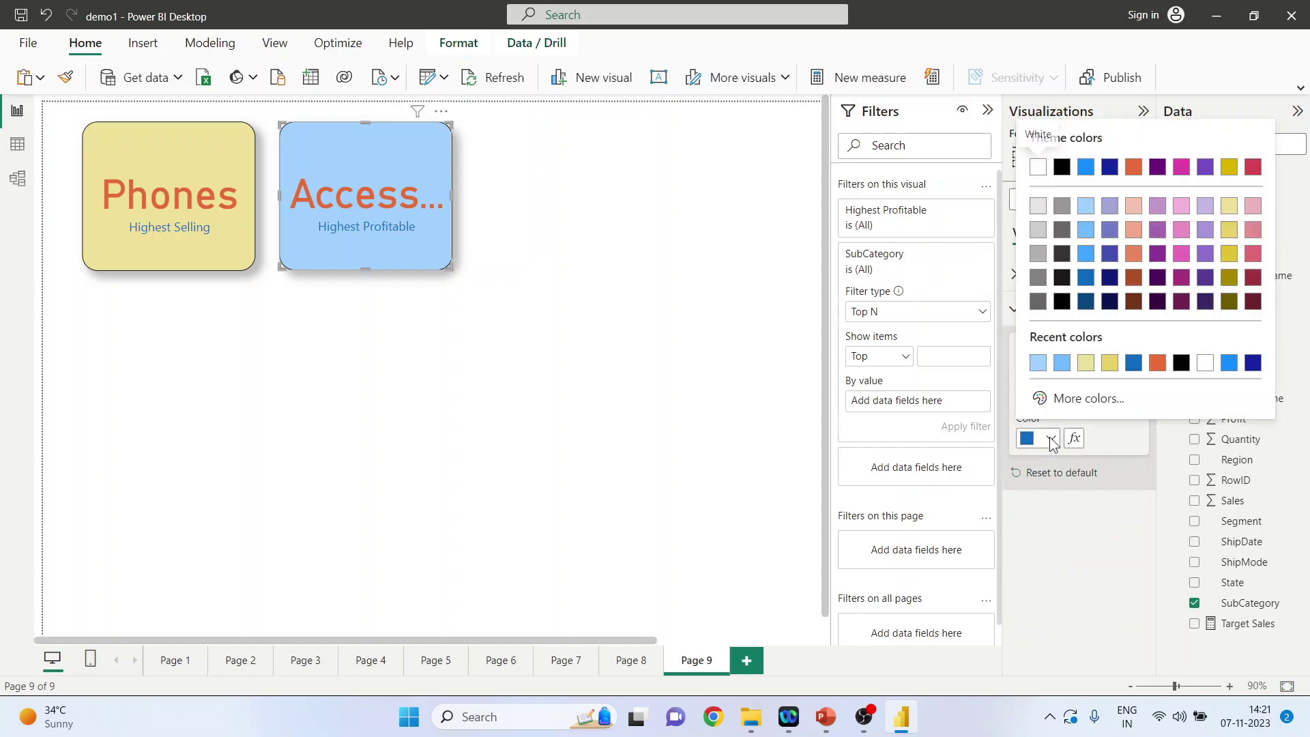
{"action": "left_click", "coordinate": [1181, 362]}
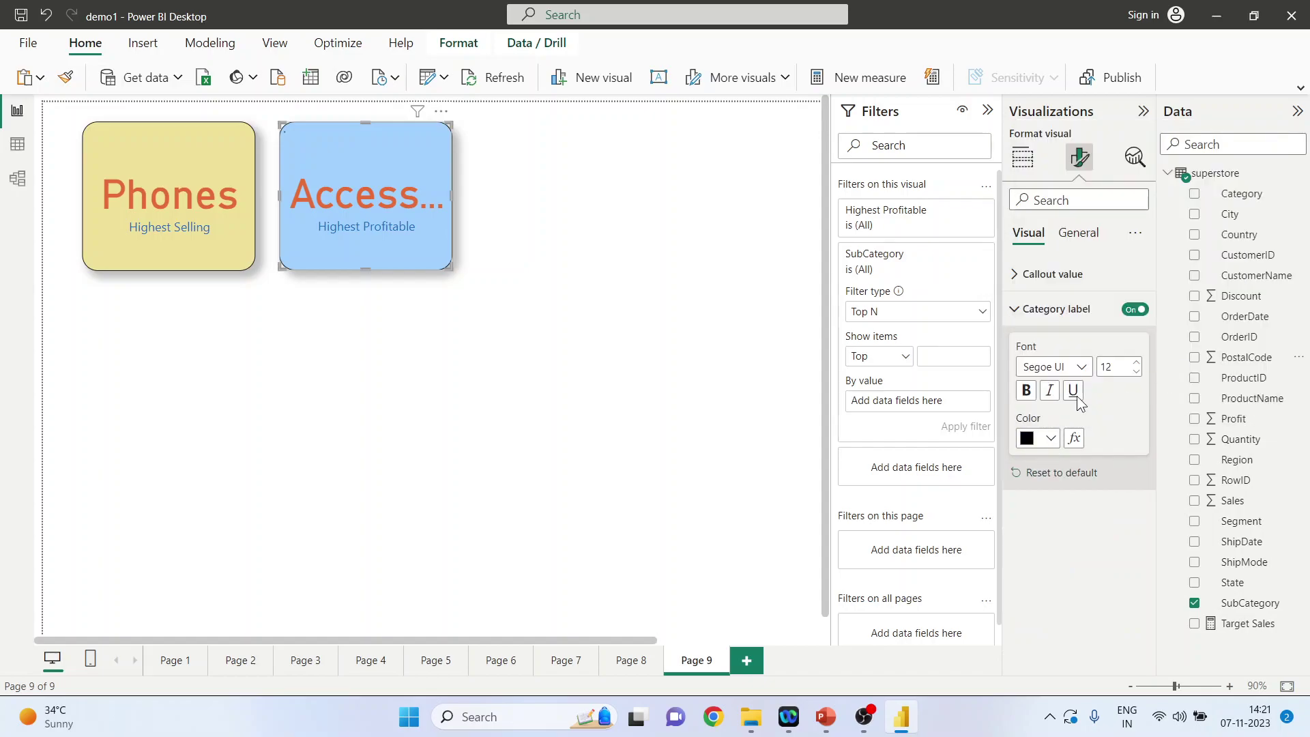
{"action": "left_click", "coordinate": [689, 430]}
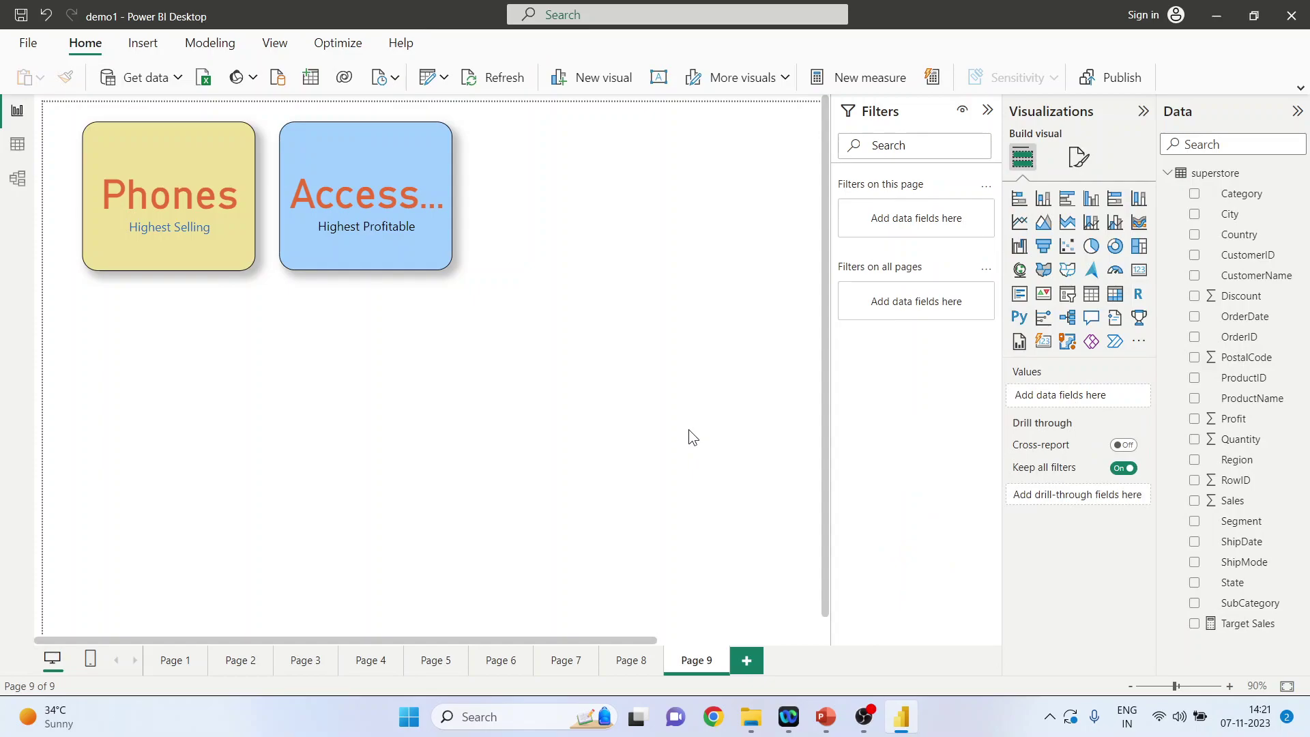
- Add a new card beside the Access card and copy the Access card's blue style onto it
{"action": "left_click", "coordinate": [1138, 270]}
{"action": "left_click_drag", "start_coordinate": [172, 322], "coordinate": [570, 142]}
{"action": "left_click", "coordinate": [387, 146]}
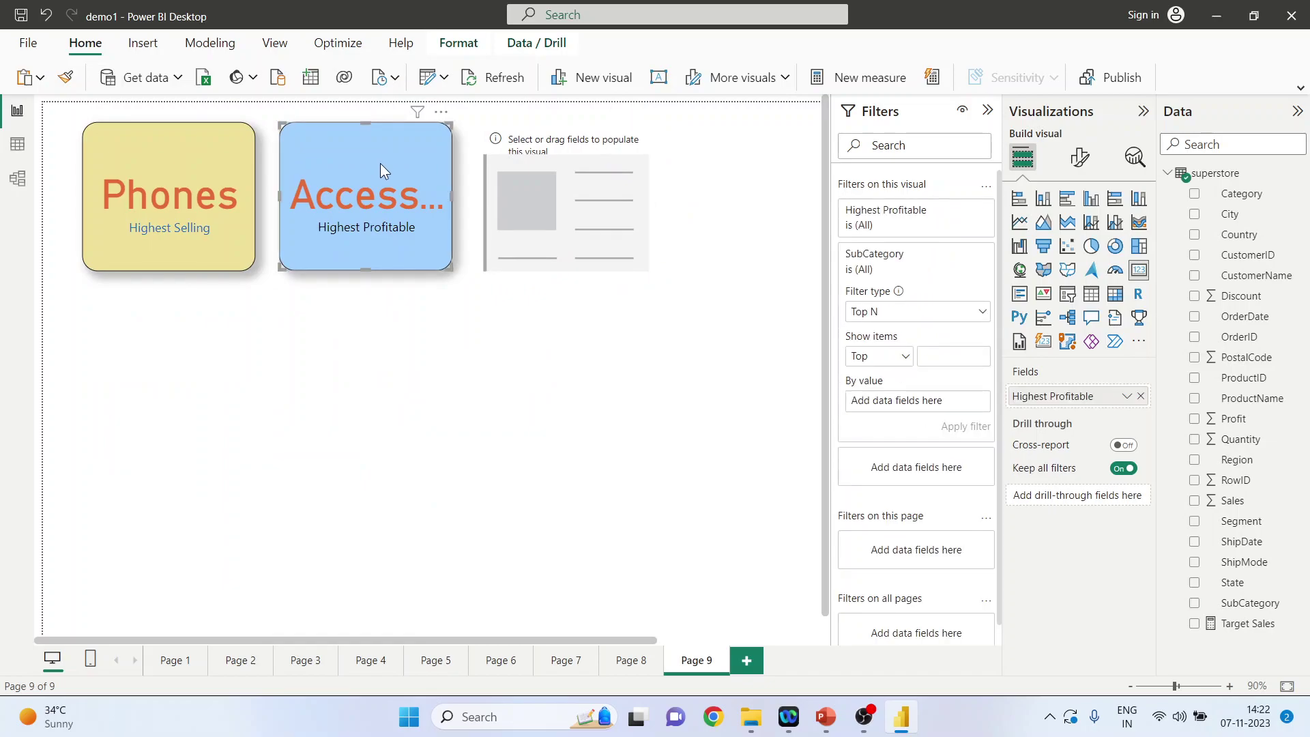
{"action": "left_click", "coordinate": [66, 77]}
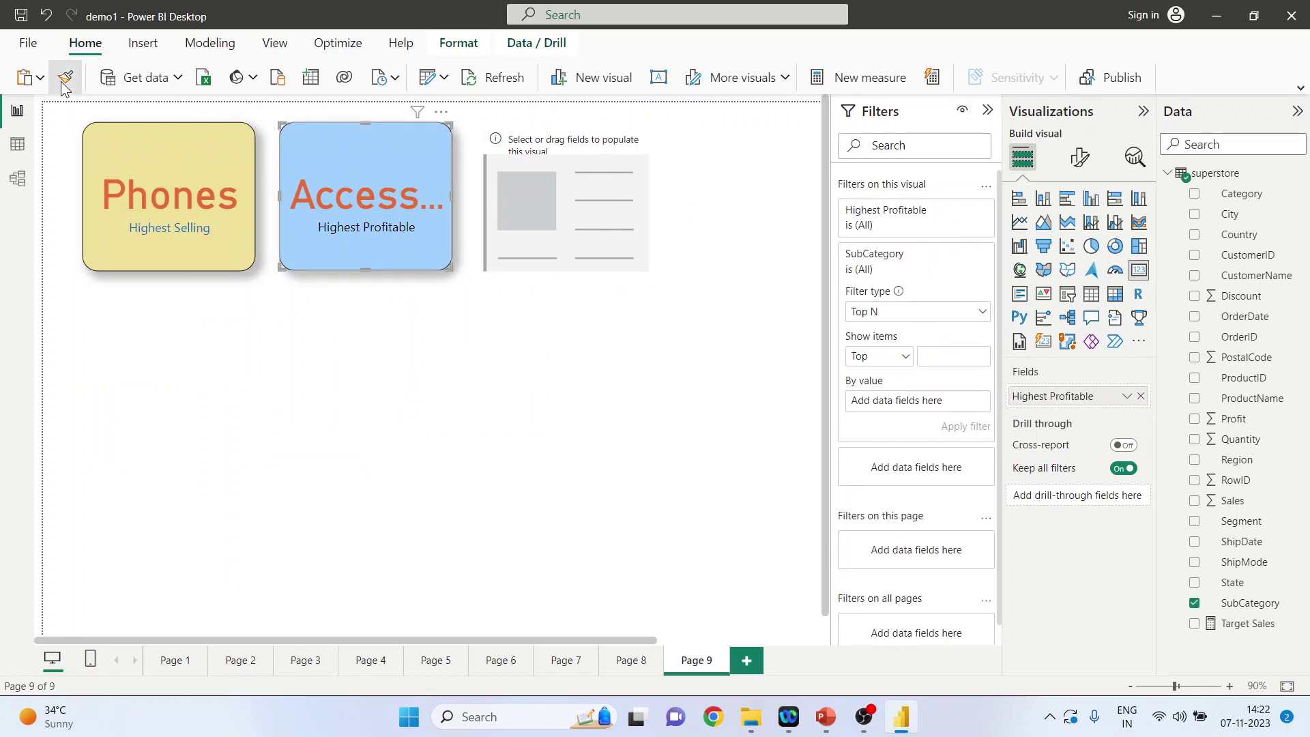
{"action": "left_click", "coordinate": [543, 146]}
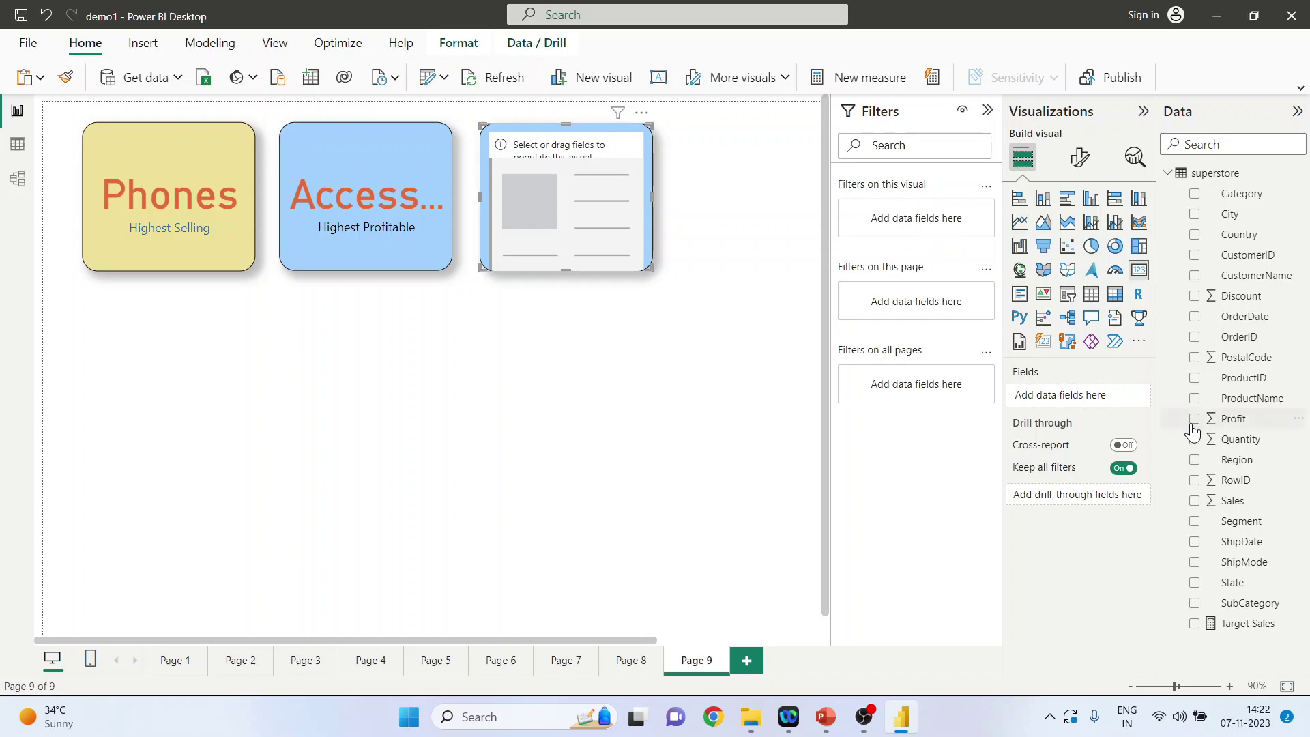
- Show SubCategory on the new card, filtered to the top 1 by Sum of Quantity
{"action": "left_click_drag", "start_coordinate": [1192, 431], "coordinate": [567, 443]}
{"action": "left_click_drag", "start_coordinate": [1265, 613], "coordinate": [1098, 400]}
{"action": "left_click_drag", "start_coordinate": [1240, 617], "coordinate": [924, 272]}
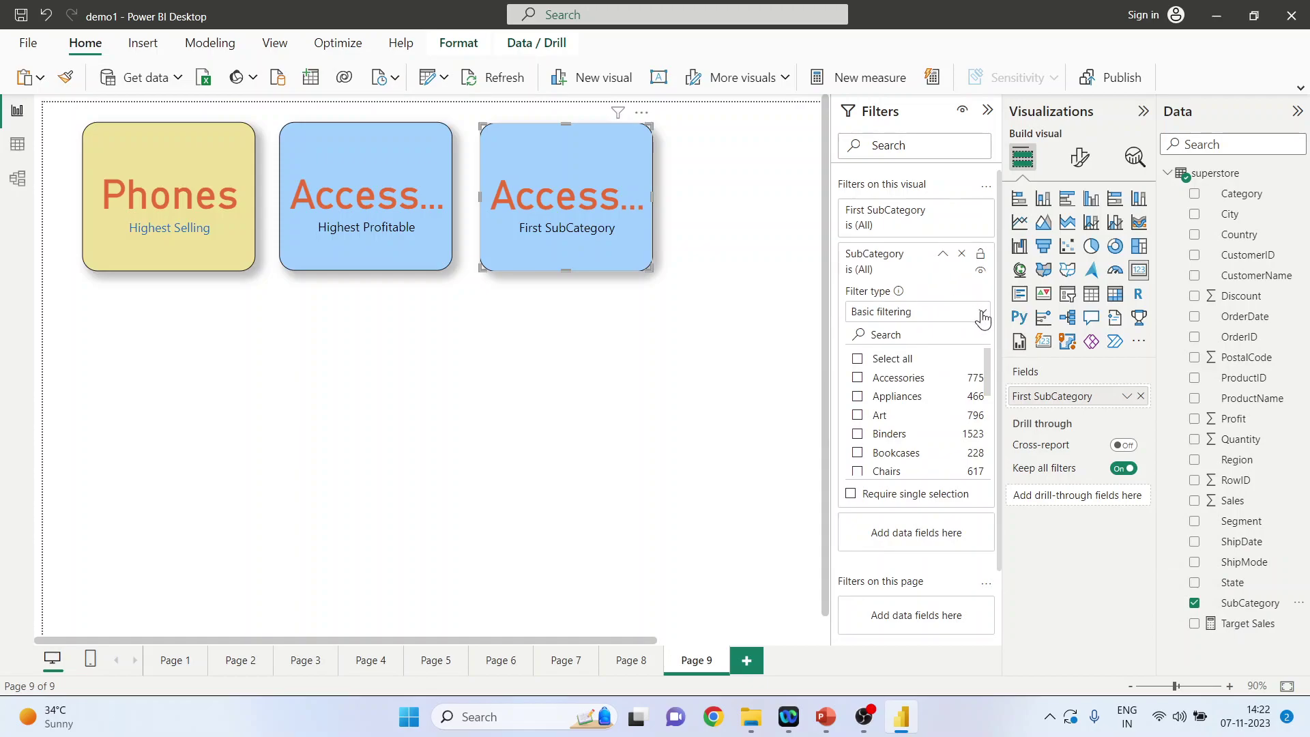
{"action": "left_click", "coordinate": [983, 314]}
{"action": "left_click", "coordinate": [904, 377]}
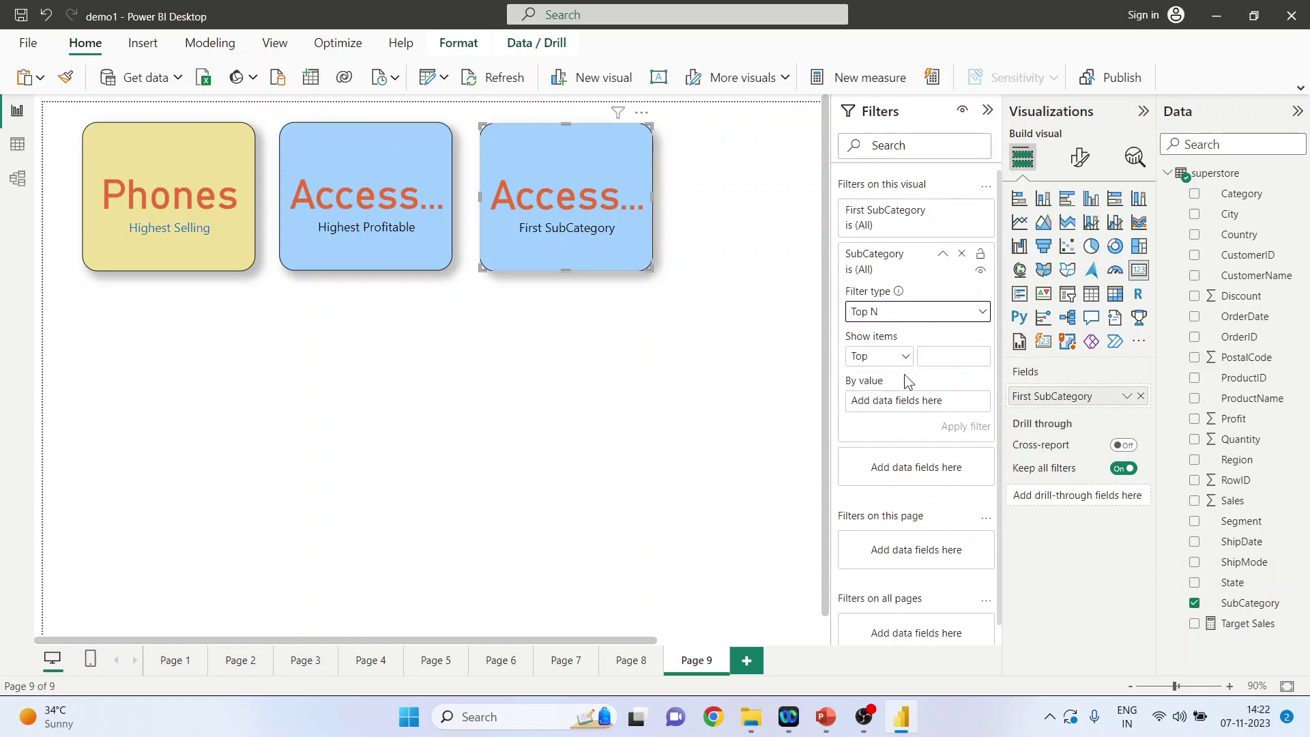
{"action": "left_click", "coordinate": [931, 357]}
{"action": "type", "text": "1"}
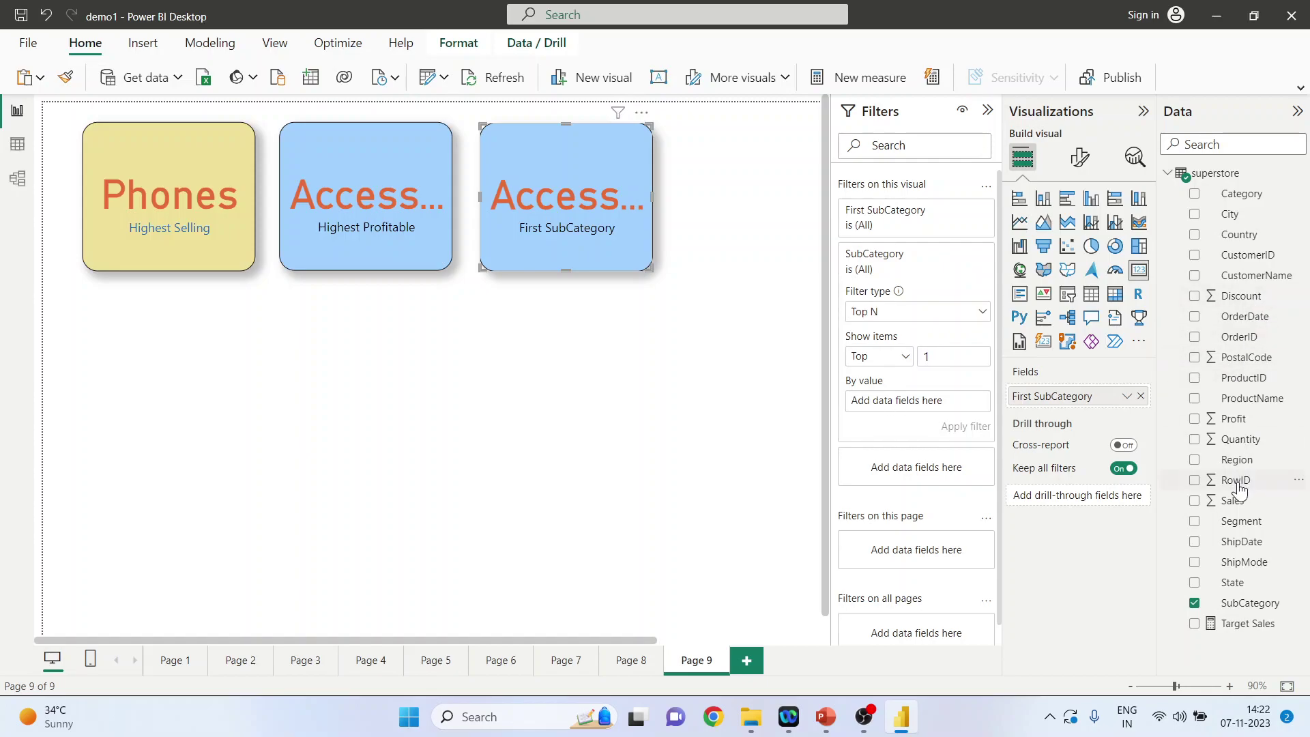
{"action": "left_click_drag", "start_coordinate": [1238, 440], "coordinate": [934, 406]}
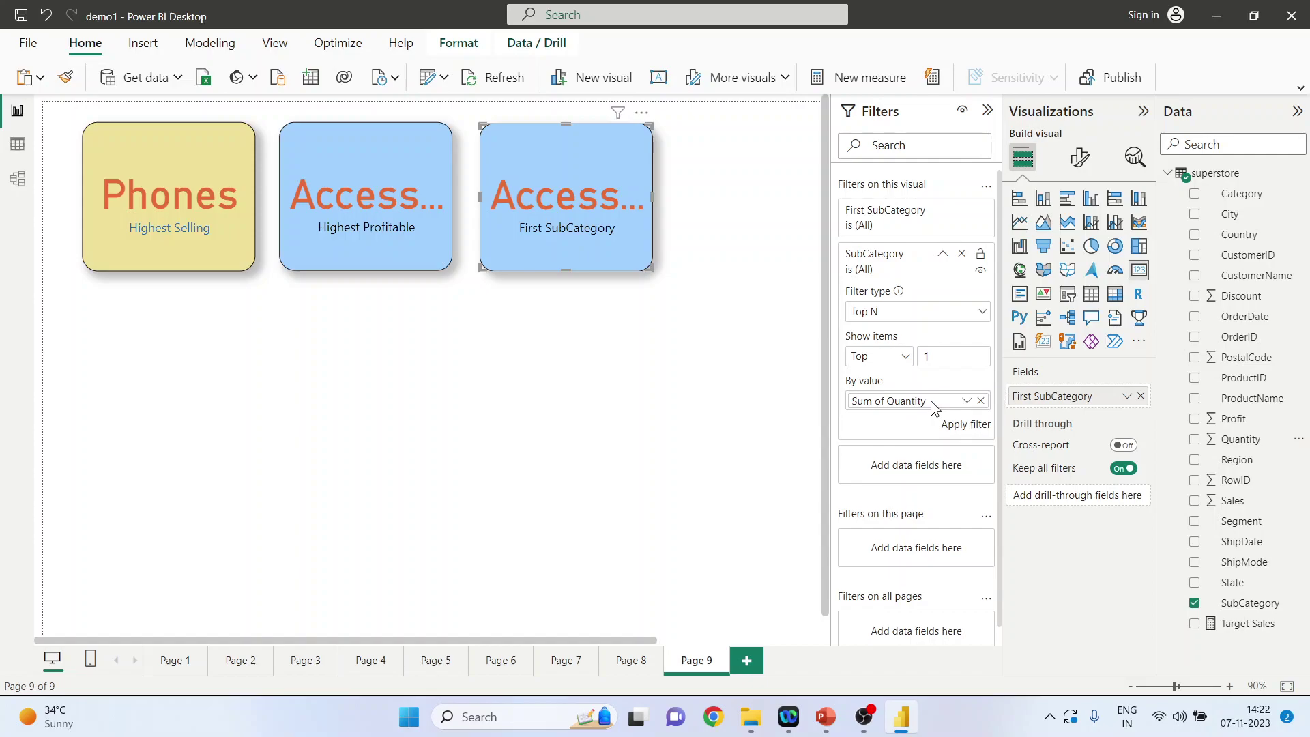
{"action": "left_click", "coordinate": [963, 427]}
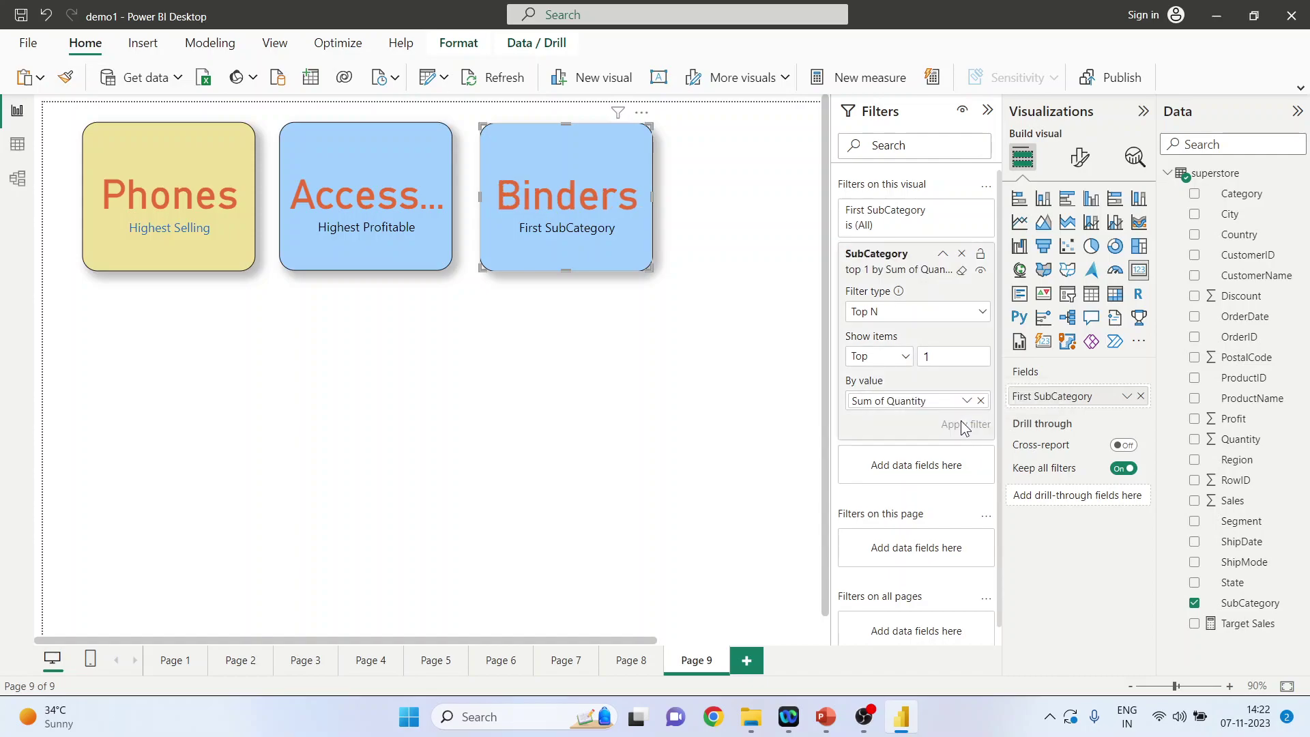
- Rename the third card's SubCategory field to 'Quantity Sold' for this visual
{"action": "left_click", "coordinate": [1127, 396]}
{"action": "left_click", "coordinate": [1168, 420]}
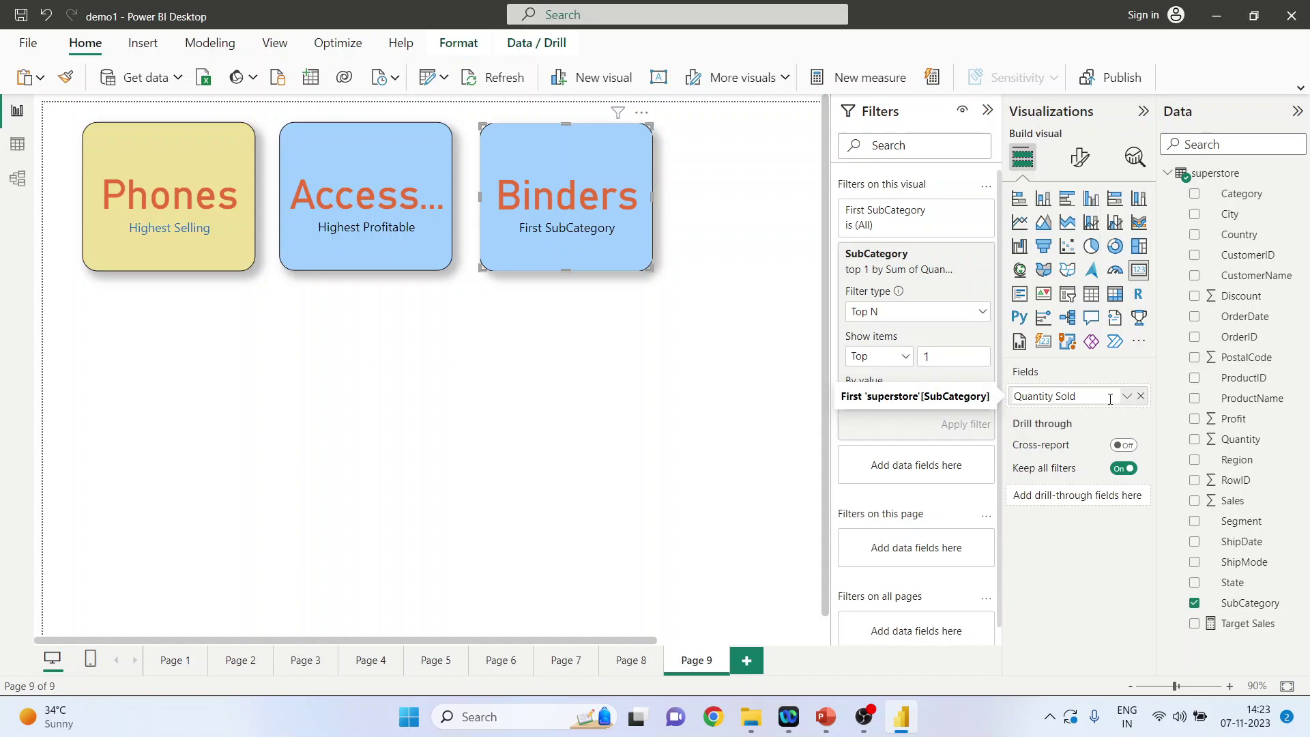
{"action": "key", "text": "Return"}
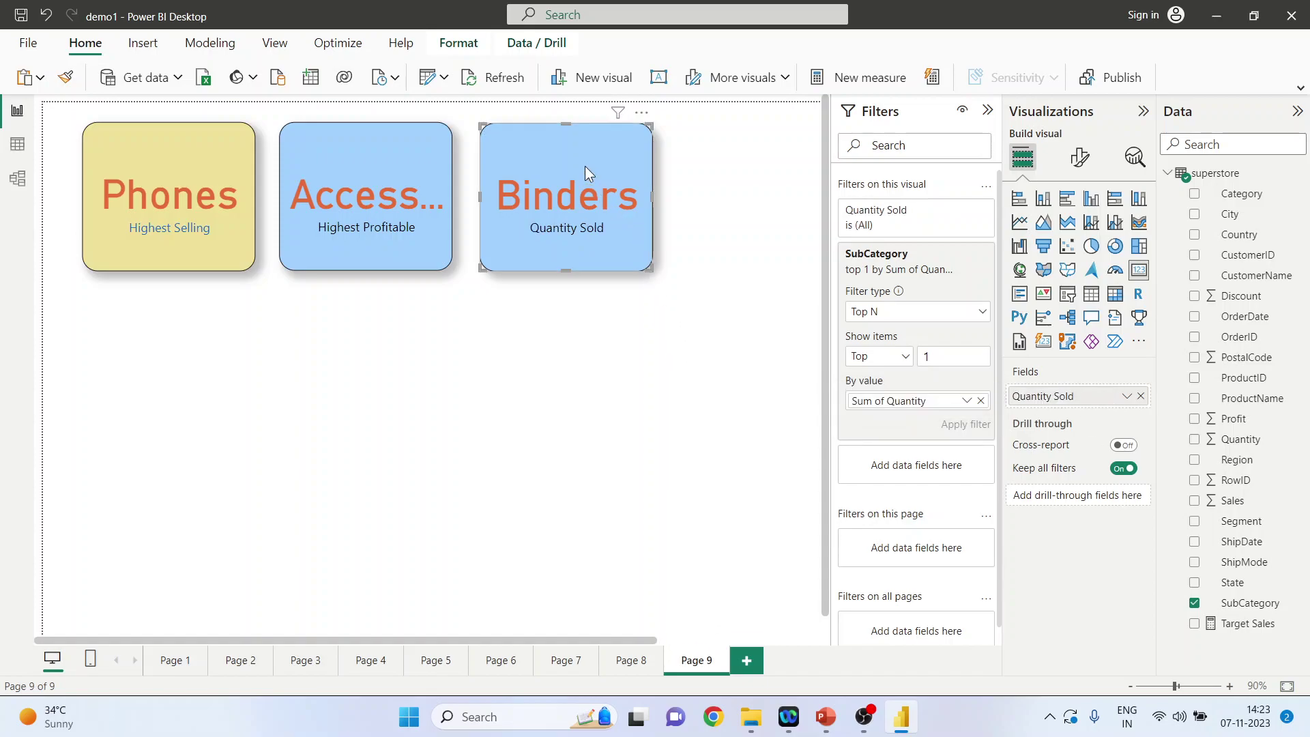
- Give the Quantity Sold card a pink background
{"action": "left_click", "coordinate": [1076, 165]}
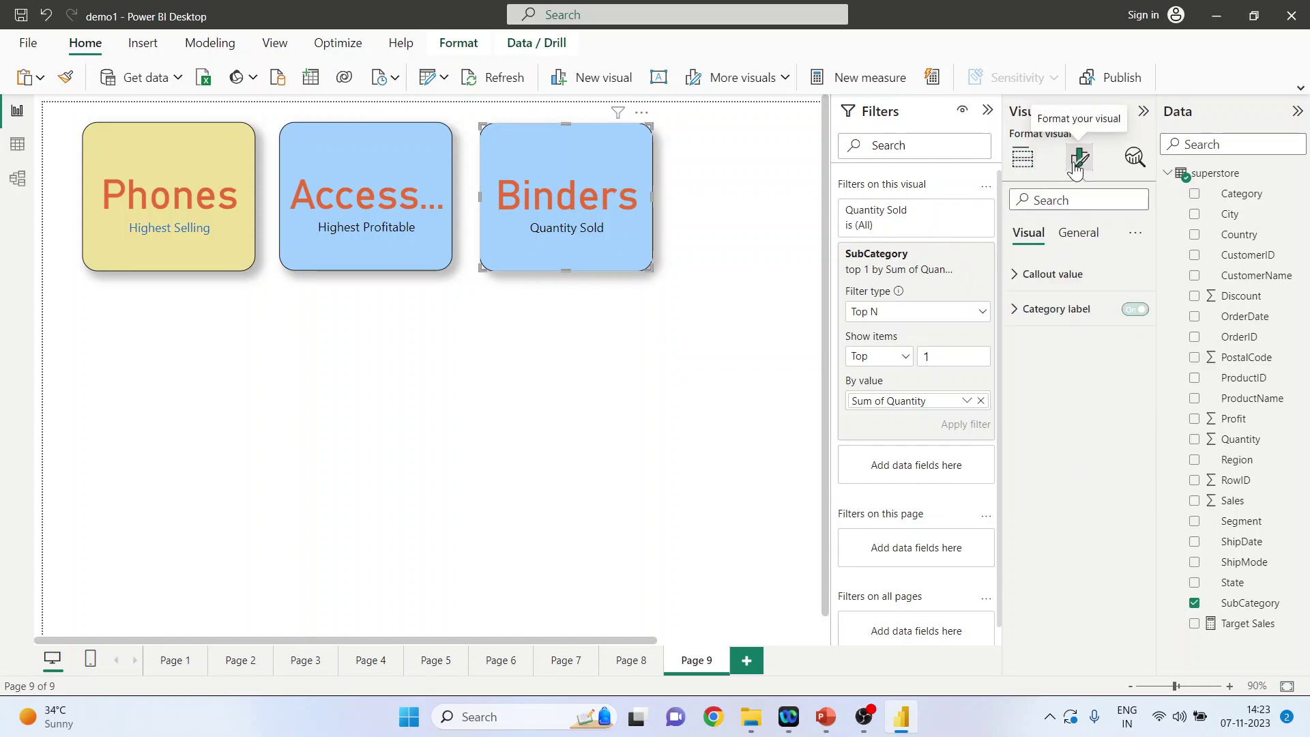
{"action": "left_click", "coordinate": [1070, 236]}
{"action": "left_click", "coordinate": [1017, 344]}
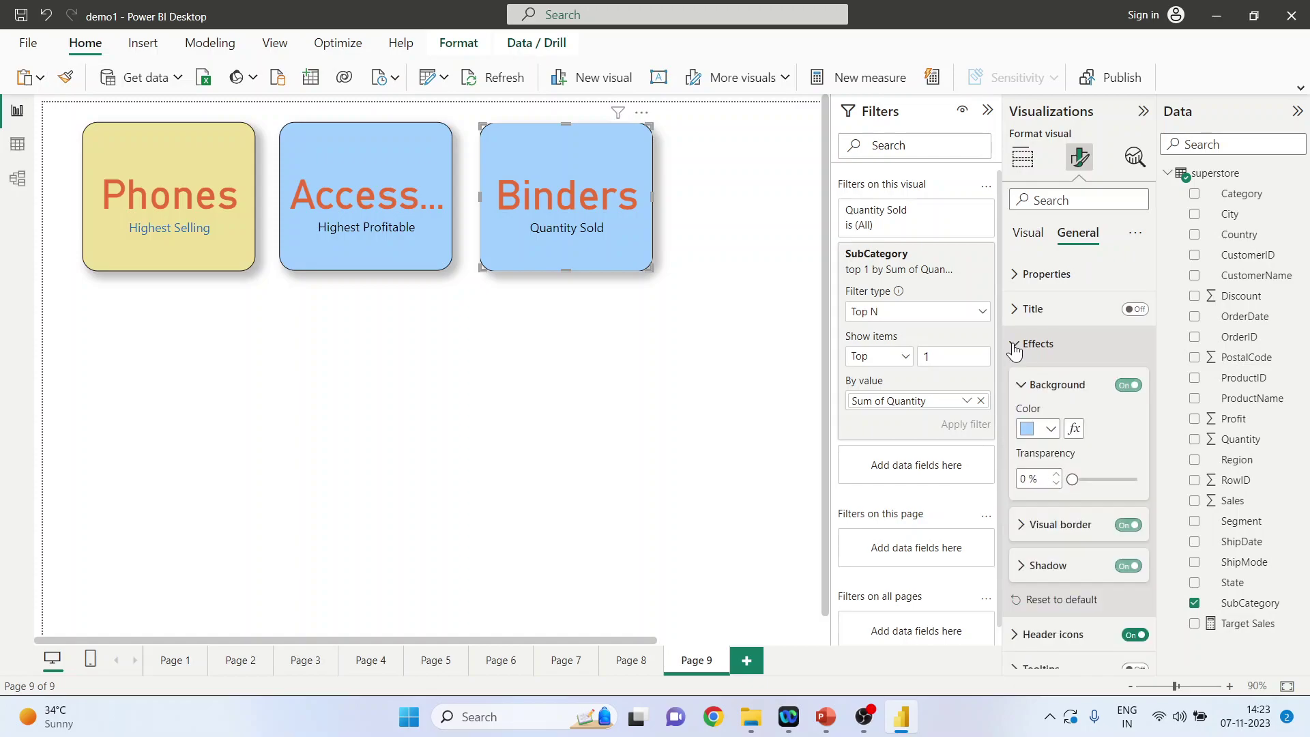
{"action": "left_click", "coordinate": [1051, 429]}
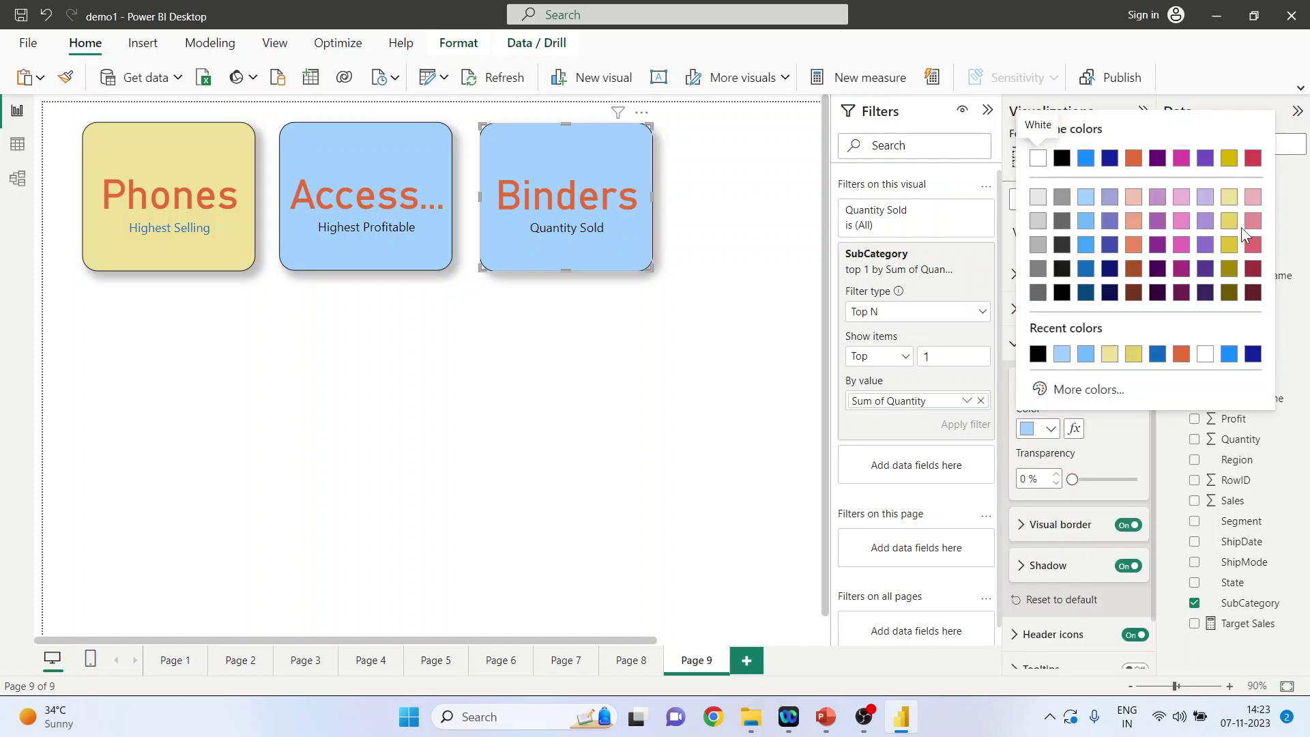
{"action": "left_click", "coordinate": [1253, 201]}
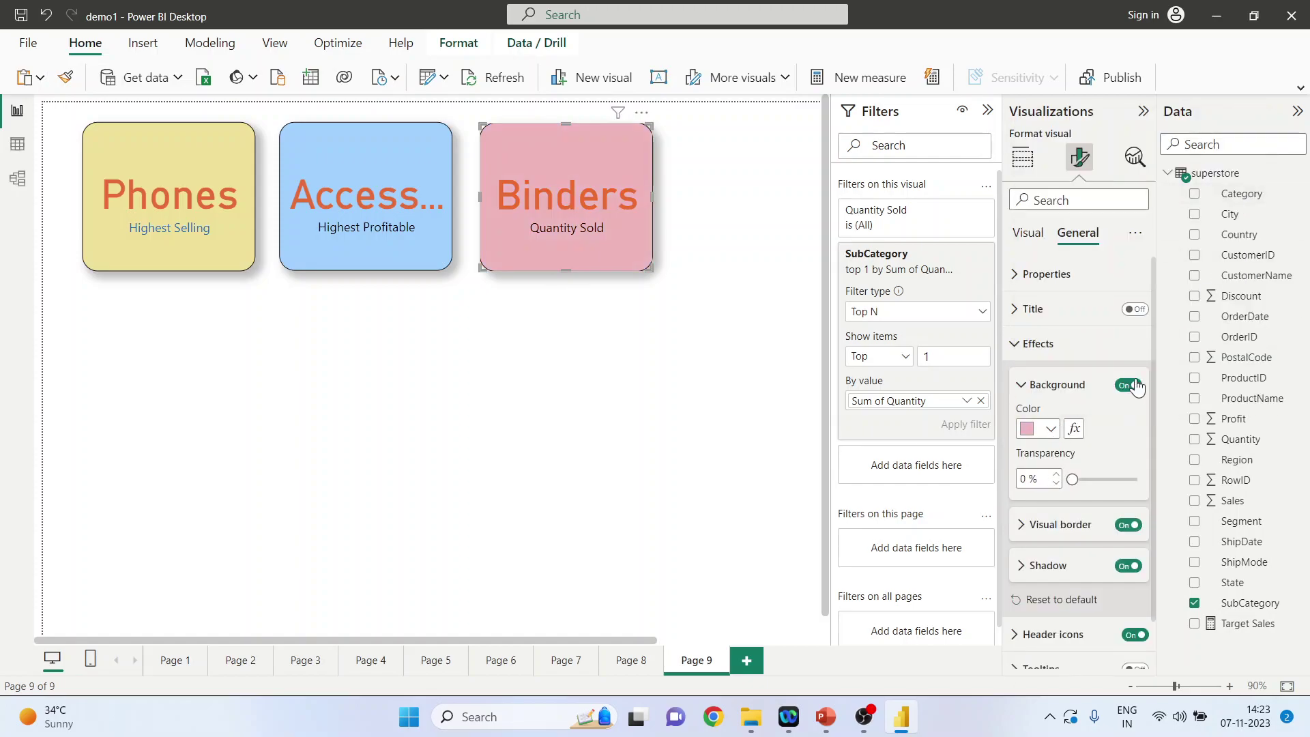
- Make the card's Binders callout value dark blue, then deselect the card
{"action": "left_click", "coordinate": [1028, 233]}
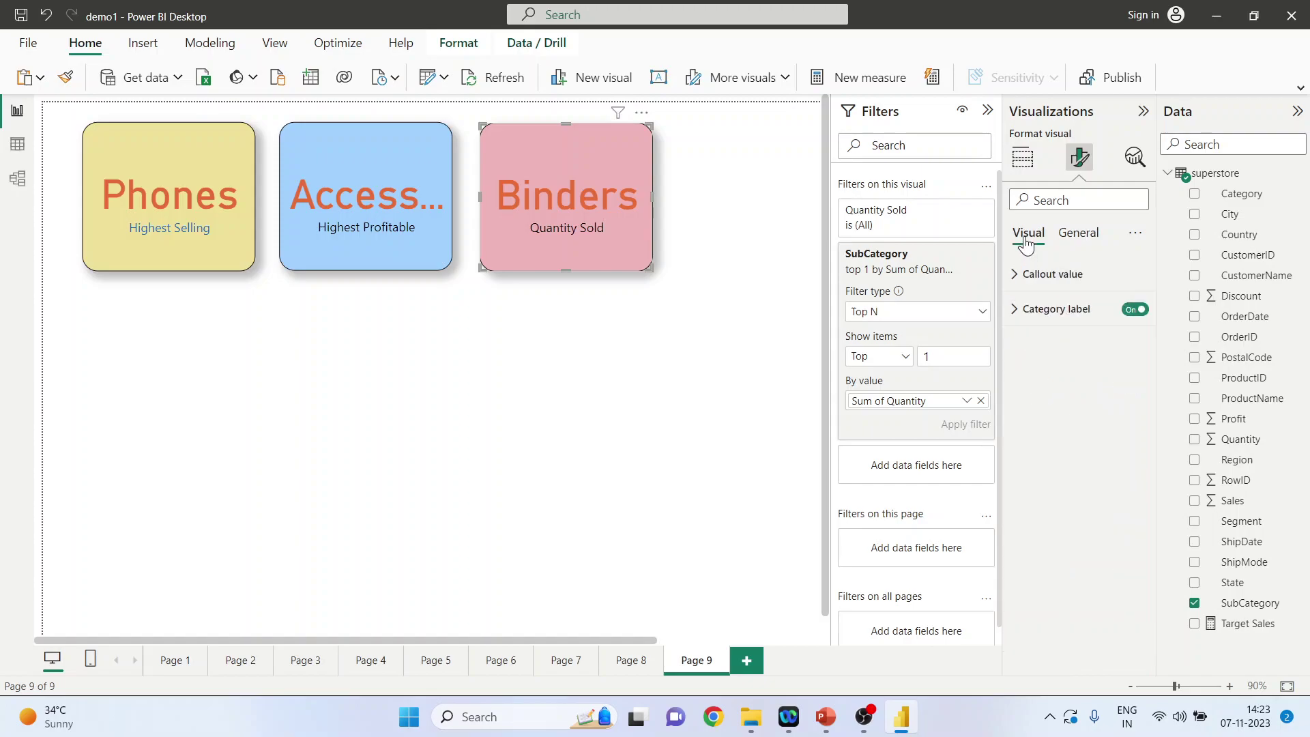
{"action": "left_click", "coordinate": [1020, 280]}
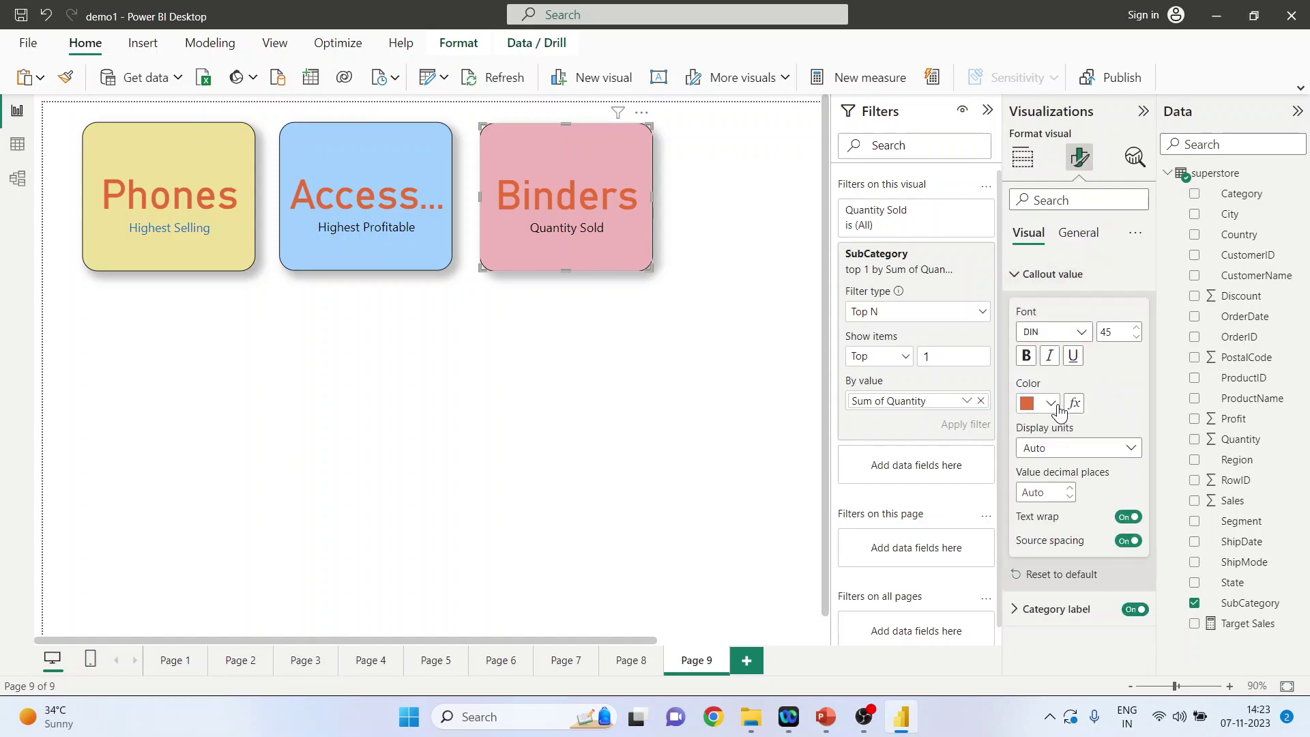
{"action": "left_click", "coordinate": [1052, 403]}
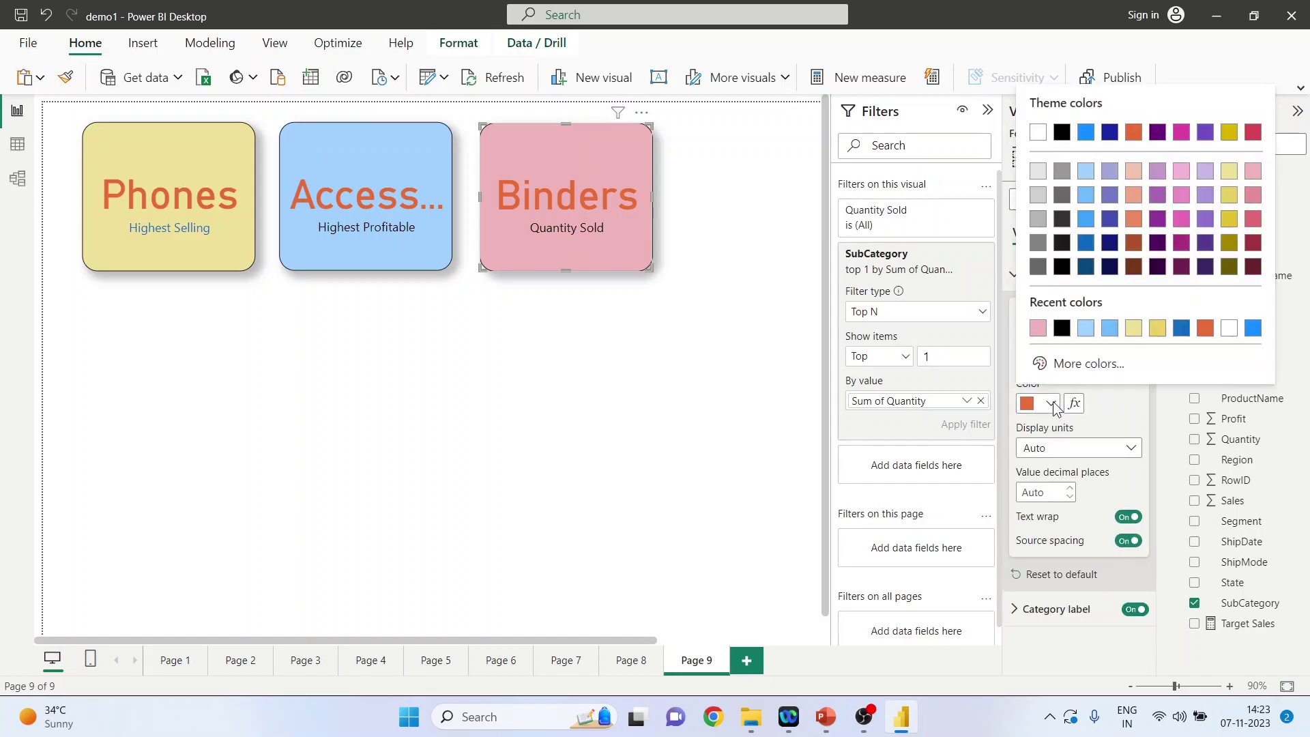
{"action": "left_click", "coordinate": [1086, 244]}
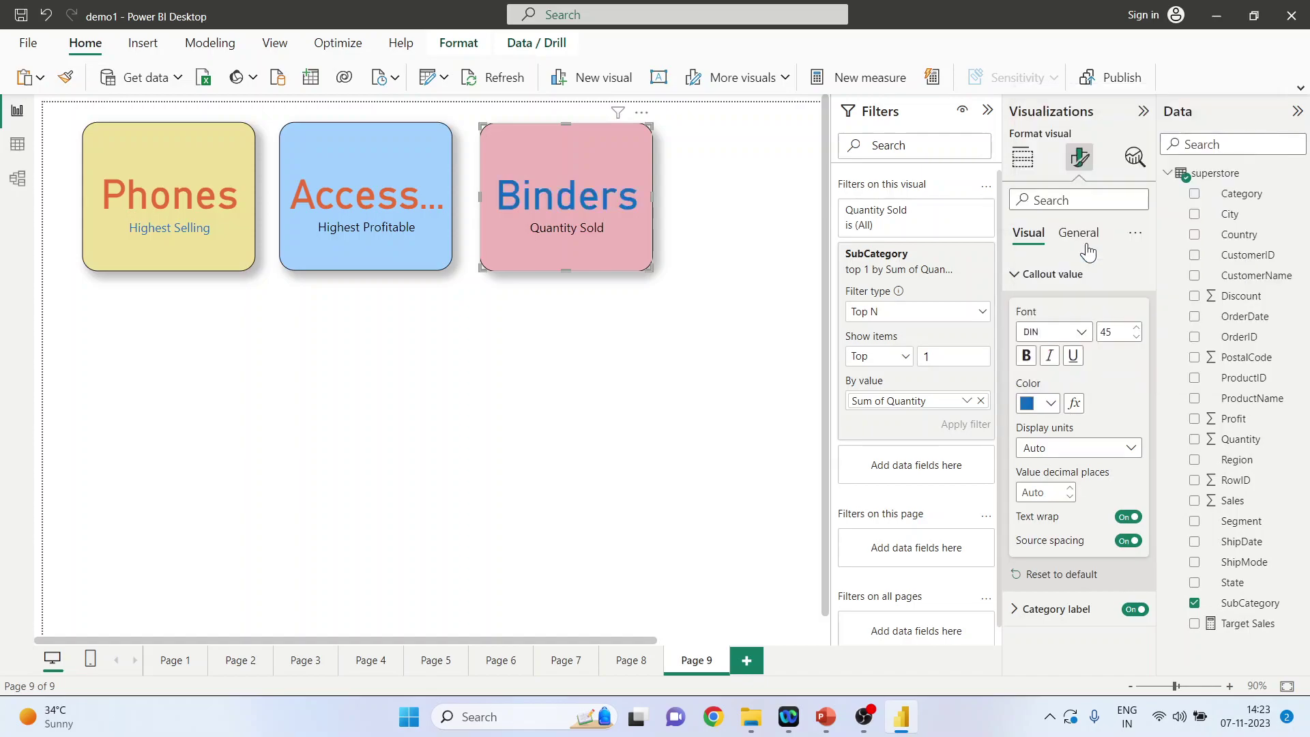
{"action": "left_click", "coordinate": [656, 378]}
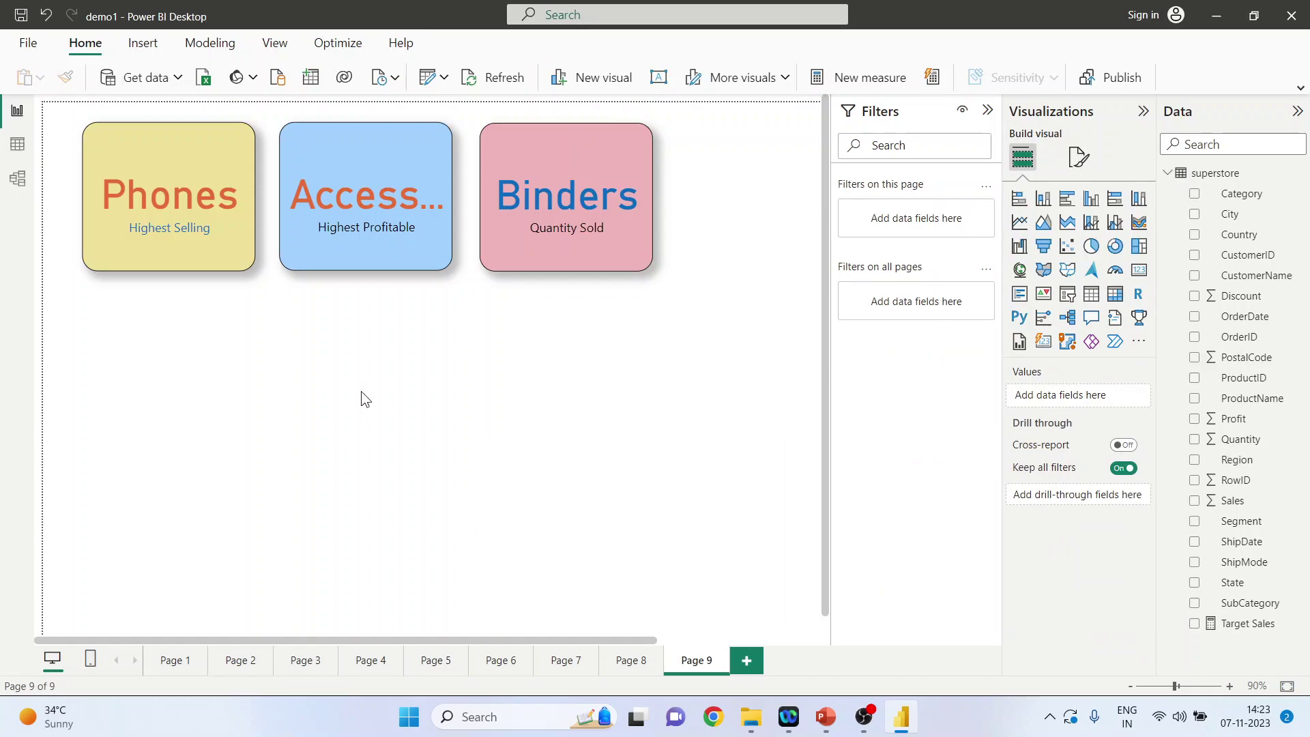
- Place an enlarged pie chart under the cards with Category as legend and Sales as values
{"action": "left_click", "coordinate": [1093, 248]}
{"action": "left_click_drag", "start_coordinate": [183, 322], "coordinate": [402, 335]}
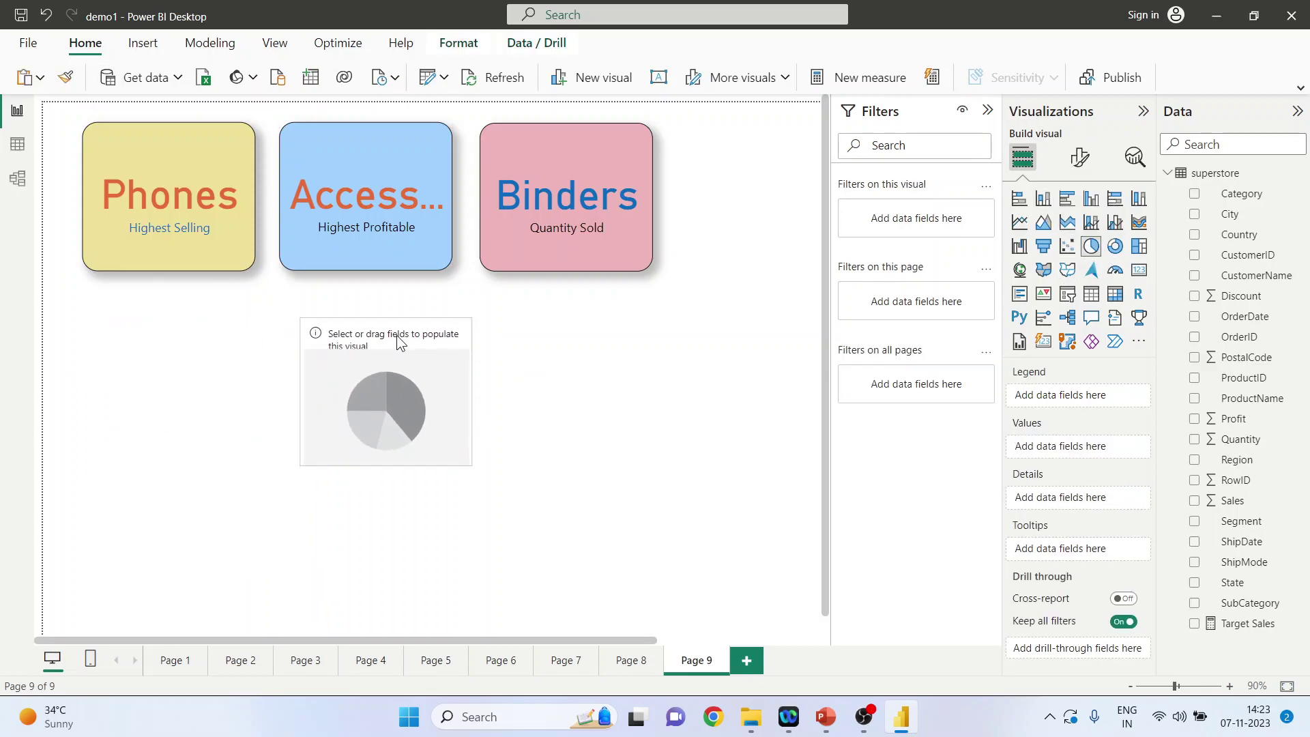
{"action": "left_click_drag", "start_coordinate": [471, 464], "coordinate": [552, 562]}
{"action": "left_click", "coordinate": [392, 349]}
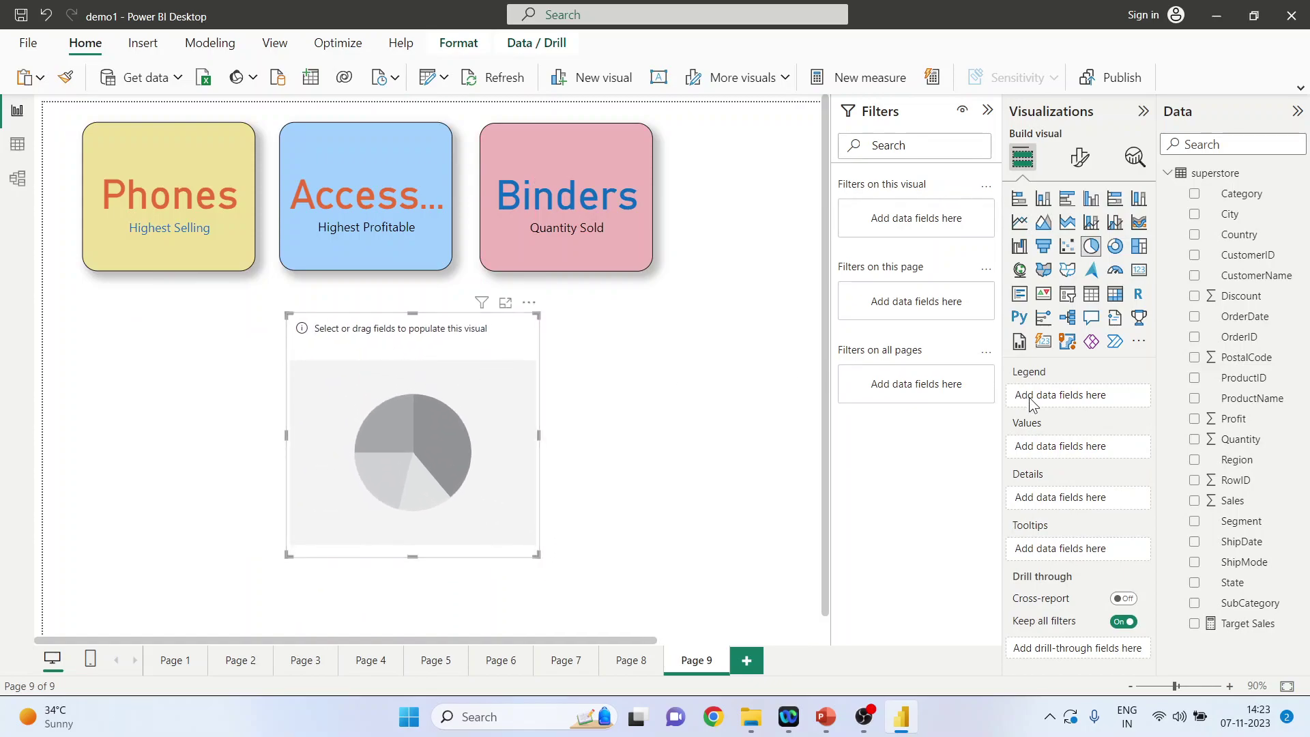
{"action": "left_click_drag", "start_coordinate": [1238, 197], "coordinate": [1084, 394]}
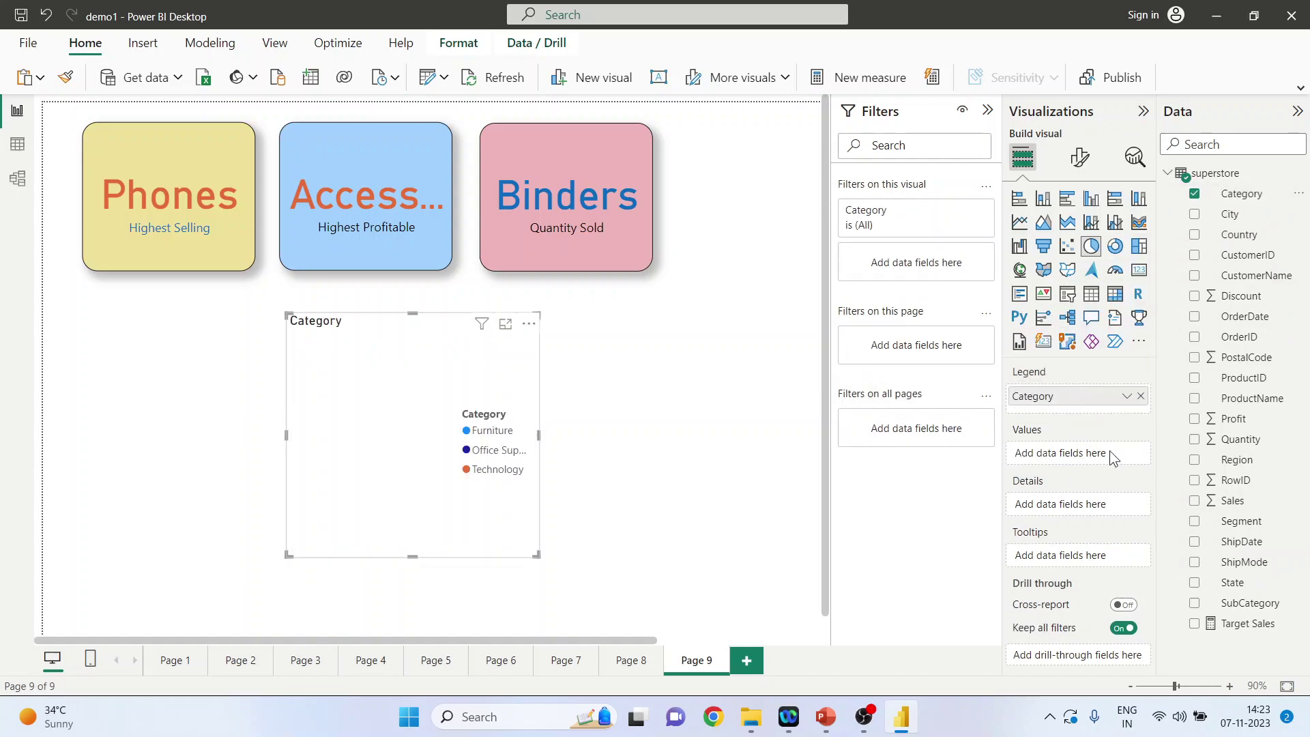
{"action": "left_click_drag", "start_coordinate": [1250, 500], "coordinate": [1101, 451]}
{"action": "left_click_drag", "start_coordinate": [533, 556], "coordinate": [648, 571]}
{"action": "left_click_drag", "start_coordinate": [350, 338], "coordinate": [332, 336]}
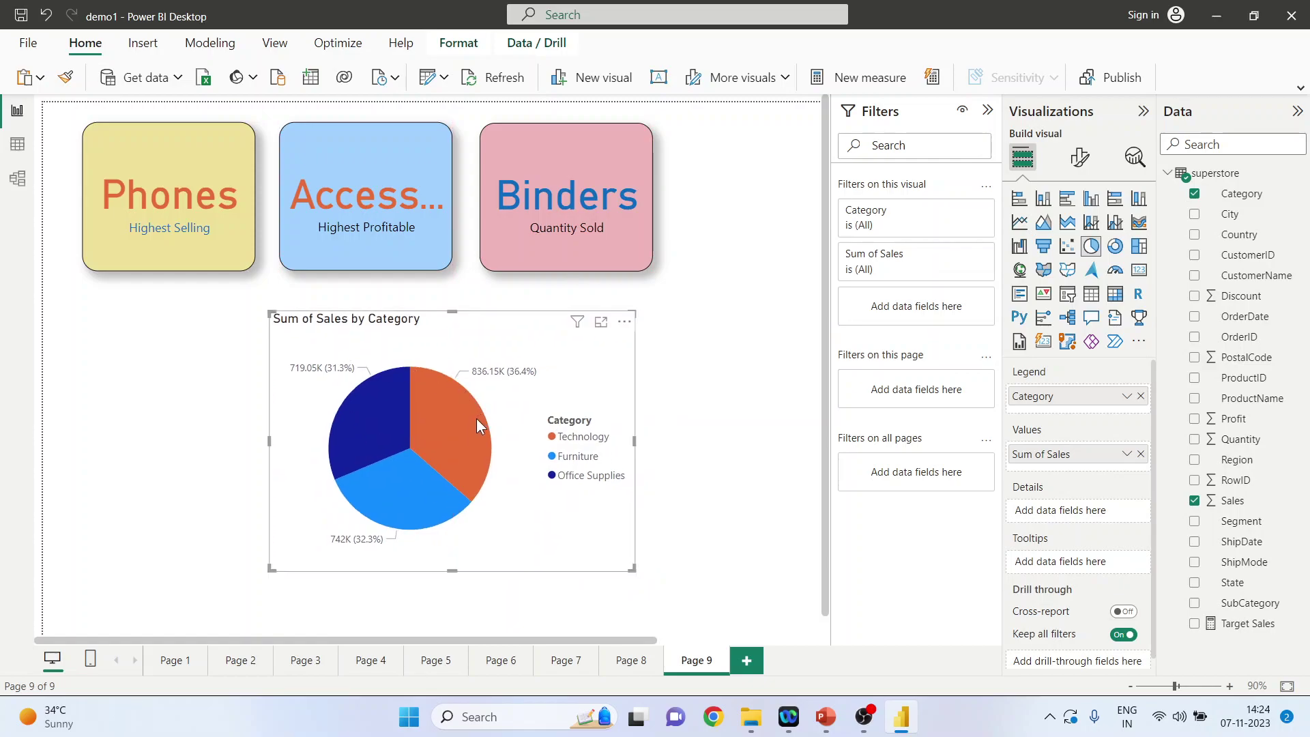
- Click the Technology, Furniture, then Office Supplies pie slices to cross-filter the three cards
{"action": "left_click_drag", "start_coordinate": [1179, 404], "coordinate": [943, 417]}
{"action": "mouse_move", "coordinate": [439, 433]}
{"action": "left_click", "coordinate": [453, 436]}
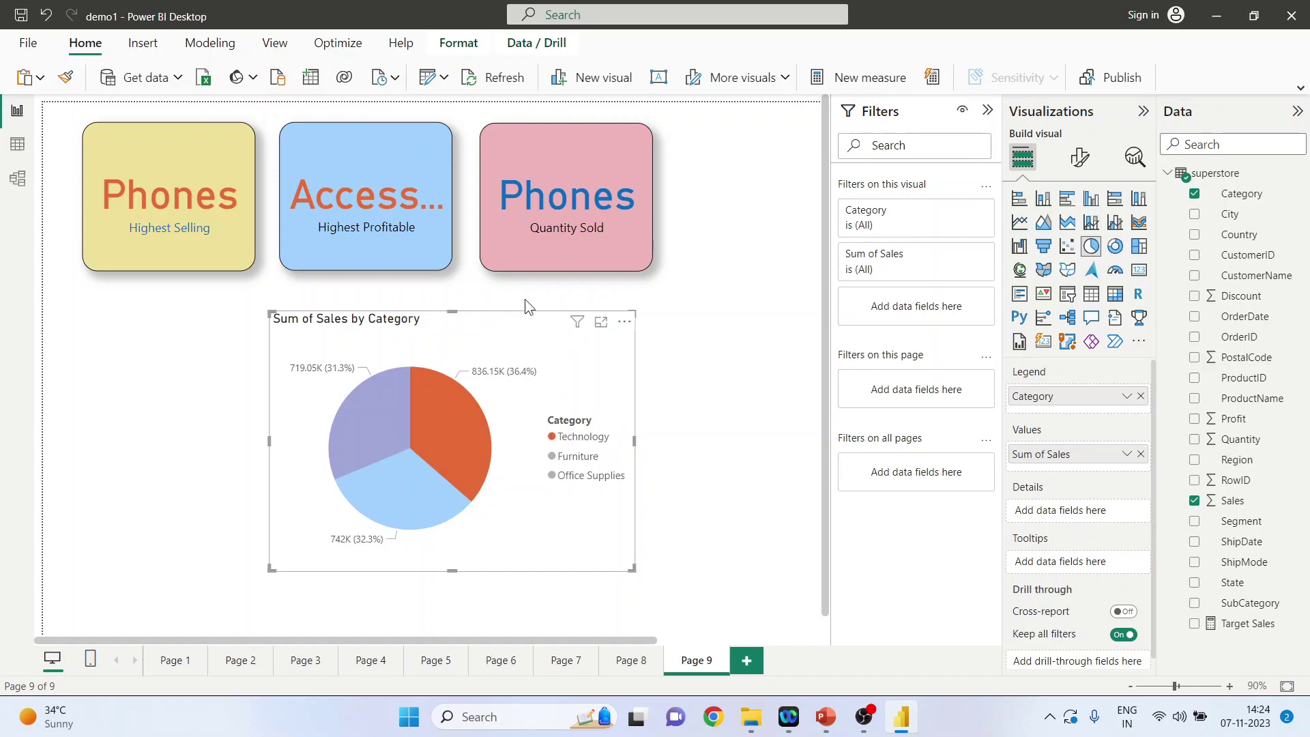
{"action": "left_click", "coordinate": [399, 494]}
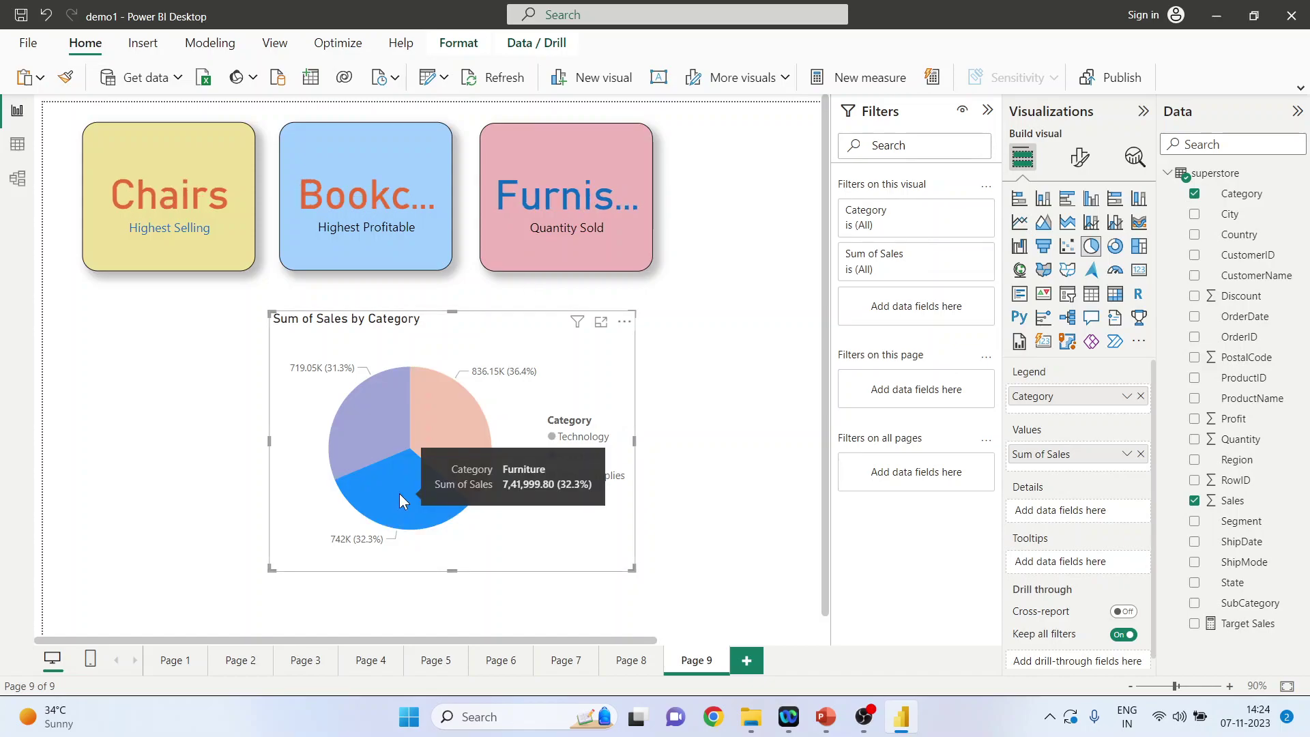
{"action": "left_click", "coordinate": [378, 425]}
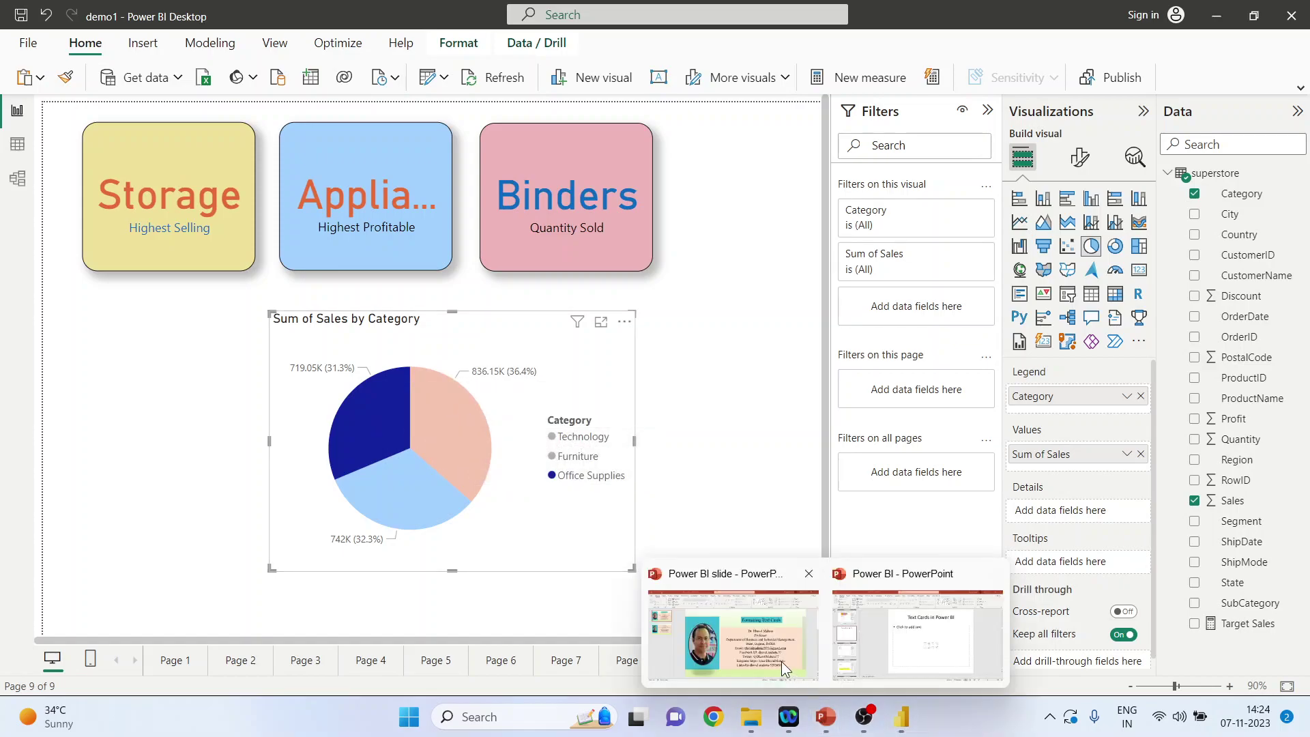
- Return to the Power BI slide presentation in PowerPoint and show slide 2
{"action": "left_click", "coordinate": [780, 661]}
{"action": "left_click", "coordinate": [104, 297]}
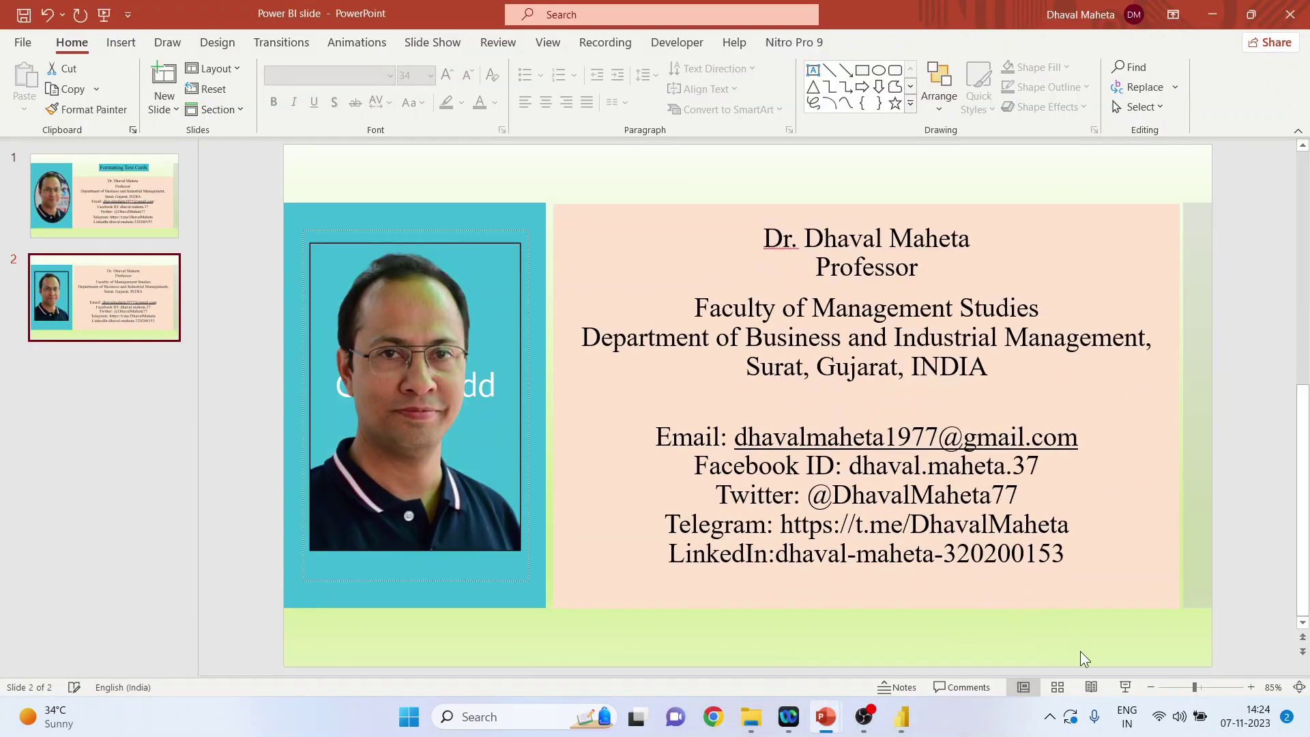